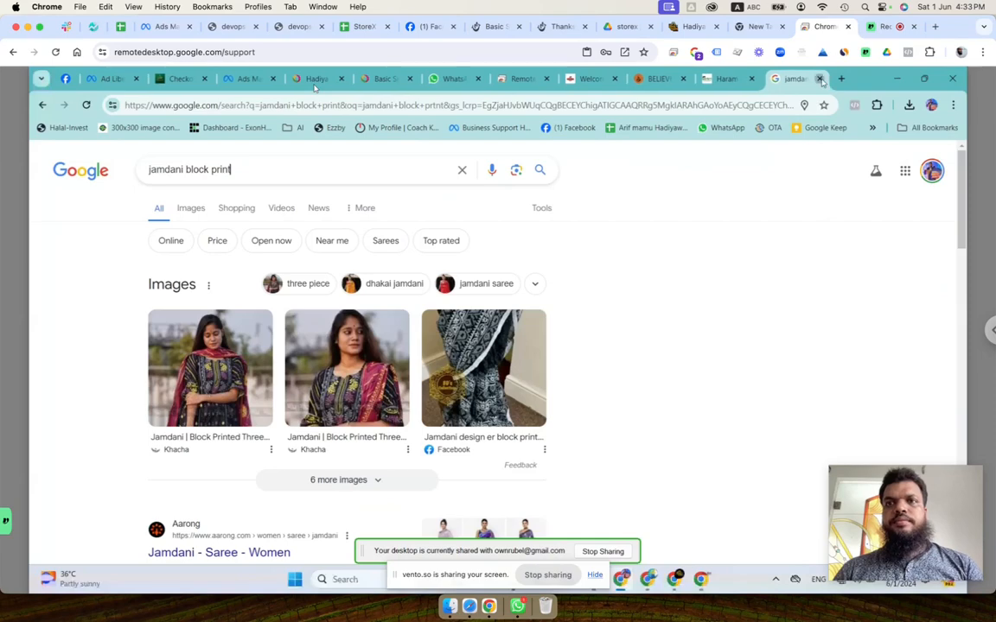
Close the jamdani block print search, the shop pages beside it and the Atal Food store page.
{"action": "left_click", "coordinate": [820, 80]}
{"action": "left_click", "coordinate": [821, 80]}
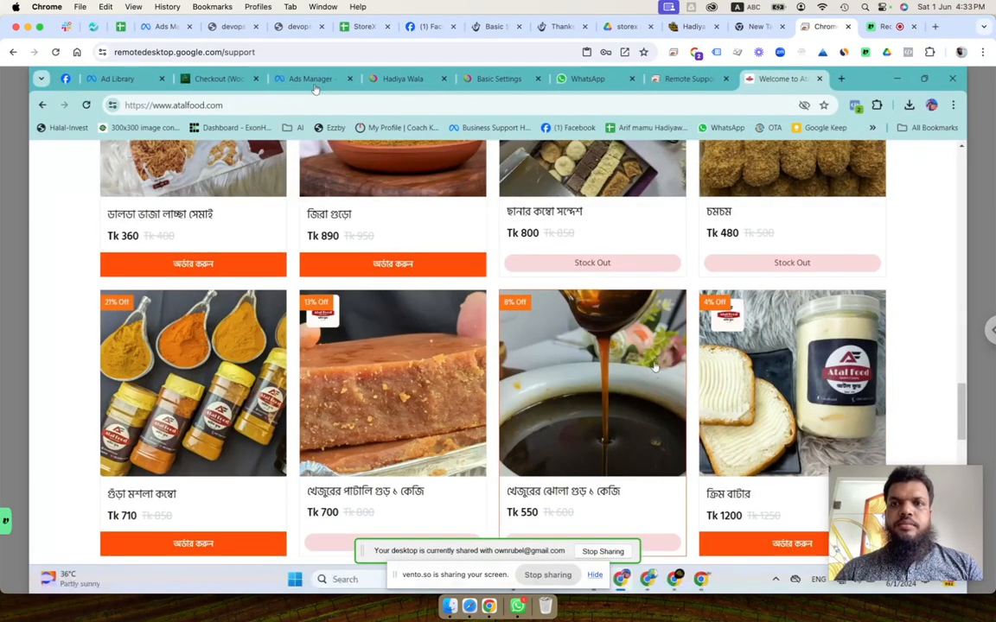
{"action": "scroll", "coordinate": [654, 367], "scroll_direction": "down", "scroll_amount": 1}
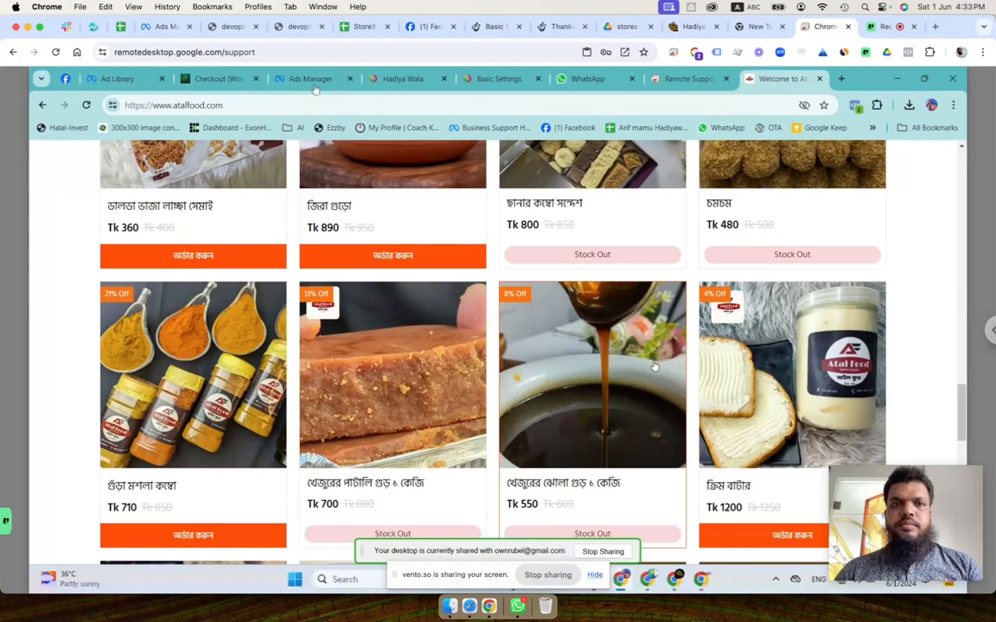
{"action": "scroll", "coordinate": [606, 372], "scroll_direction": "down", "scroll_amount": 10}
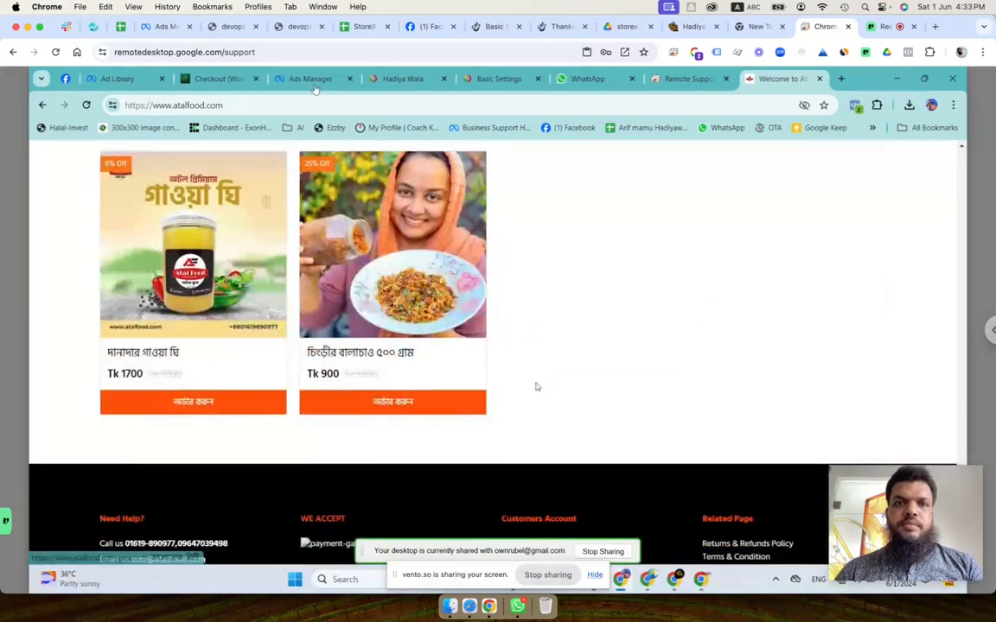
{"action": "scroll", "coordinate": [555, 295], "scroll_direction": "up", "scroll_amount": 1}
{"action": "scroll", "coordinate": [554, 294], "scroll_direction": "up", "scroll_amount": 2}
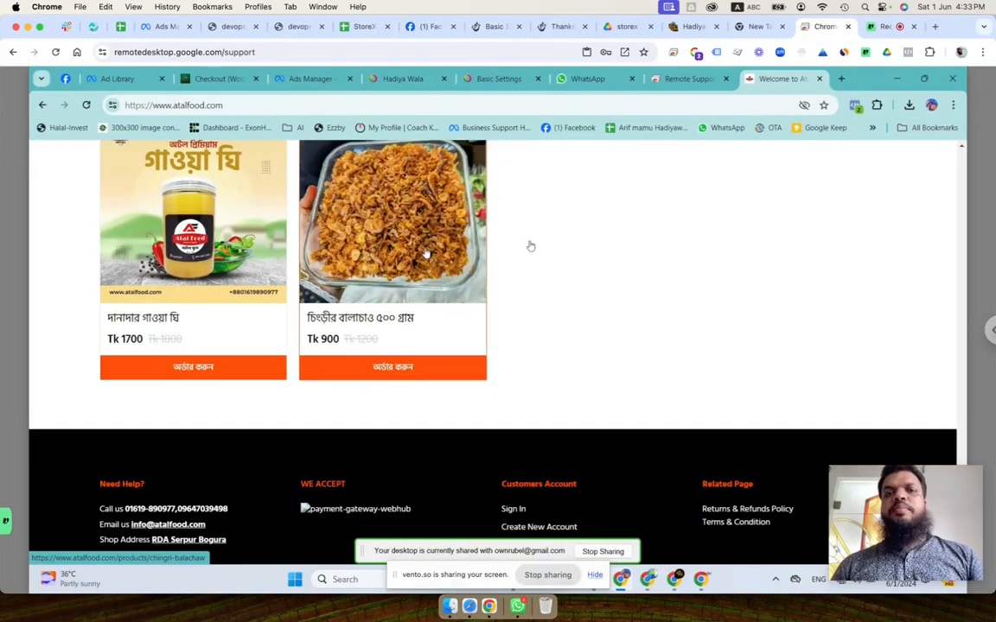
{"action": "scroll", "coordinate": [626, 311], "scroll_direction": "up", "scroll_amount": 5}
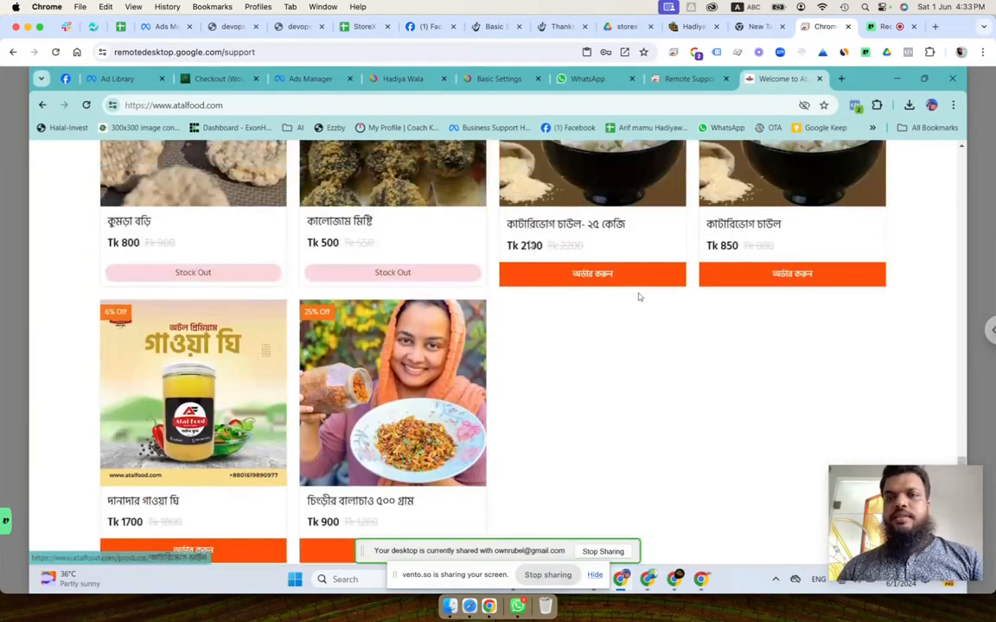
{"action": "scroll", "coordinate": [684, 276], "scroll_direction": "up", "scroll_amount": 2}
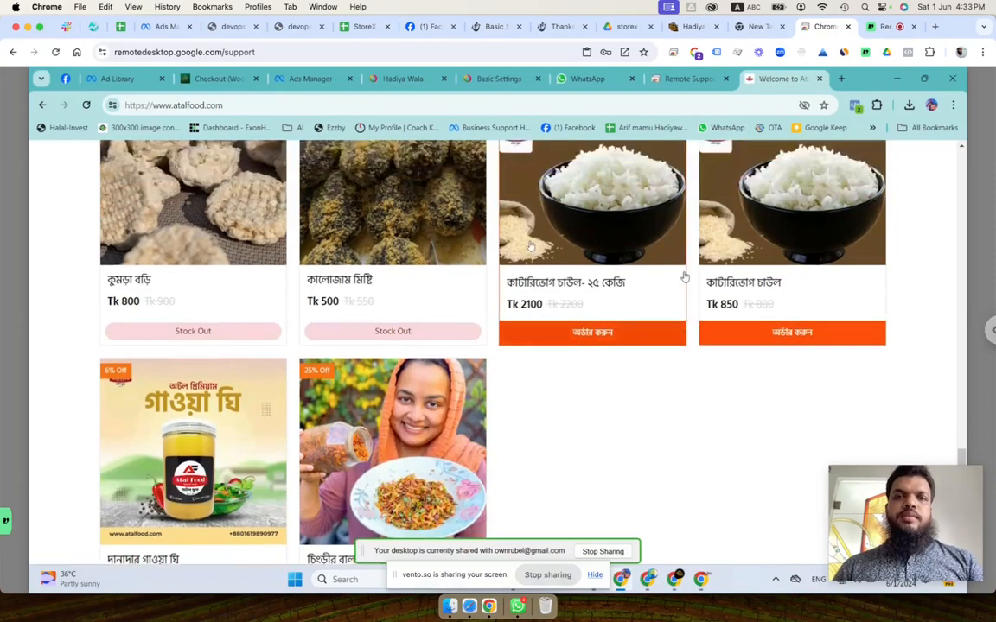
{"action": "scroll", "coordinate": [685, 277], "scroll_direction": "up", "scroll_amount": 3}
{"action": "left_click", "coordinate": [820, 79]}
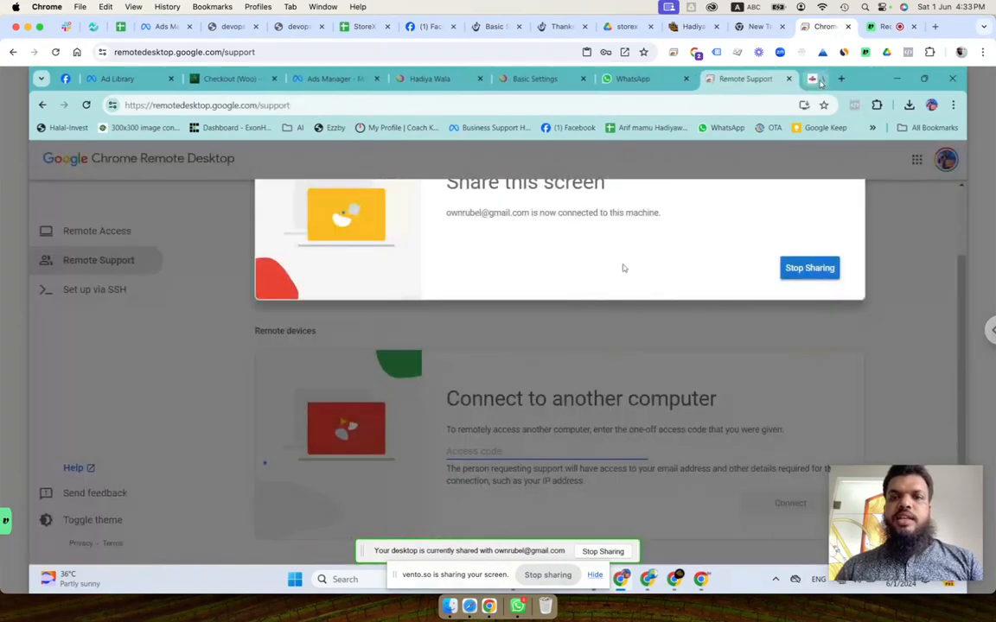
Close the Miswan Fashion checkout and Ad Library pages, and place the Remote Support page ahead of Ads Manager.
{"action": "left_click", "coordinate": [659, 77]}
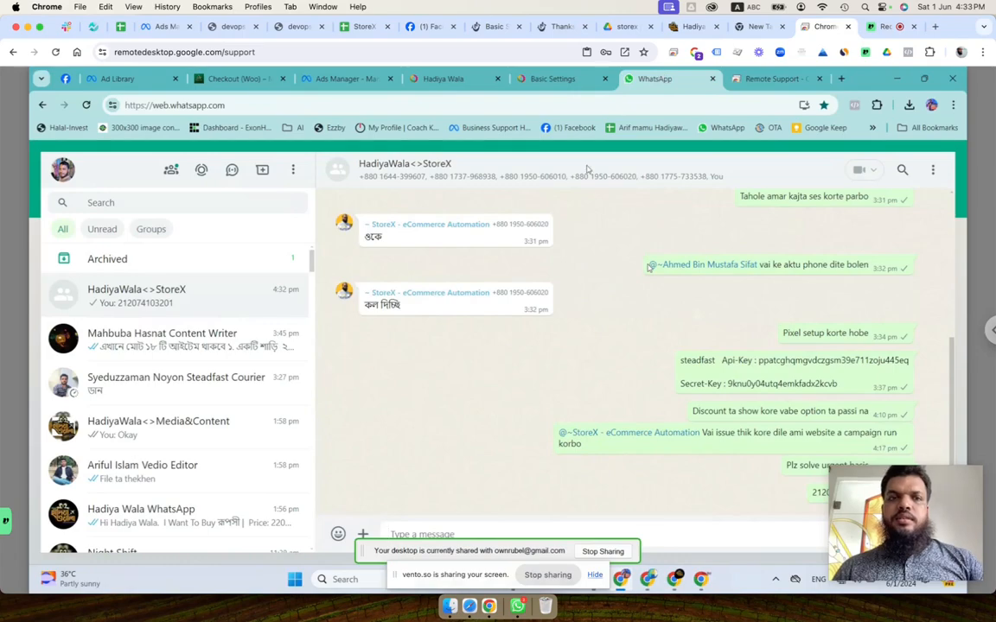
{"action": "left_click", "coordinate": [551, 83]}
{"action": "left_click", "coordinate": [662, 78]}
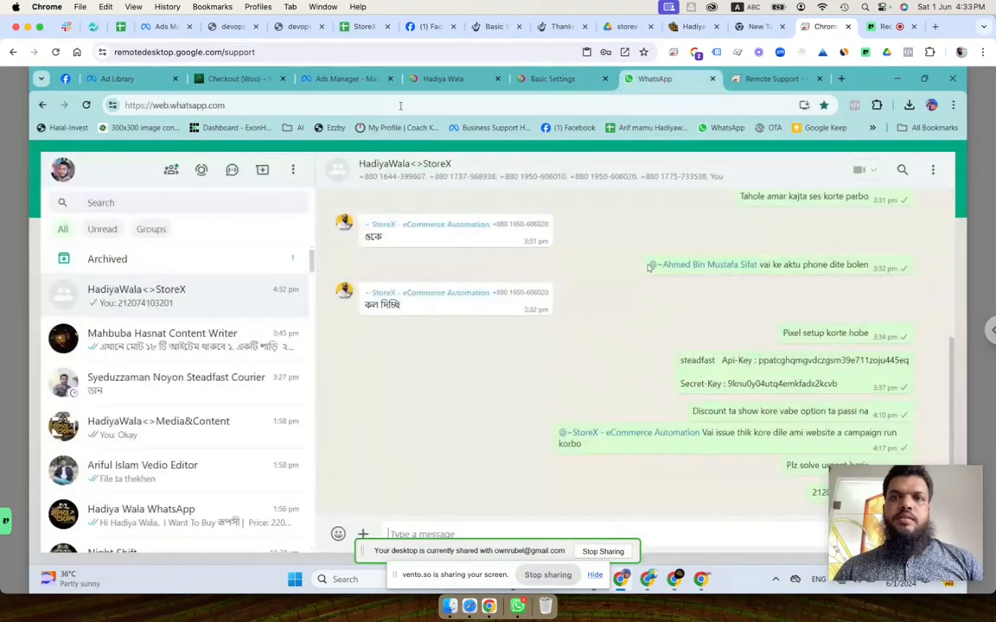
{"action": "left_click", "coordinate": [342, 82]}
{"action": "left_click", "coordinate": [247, 80]}
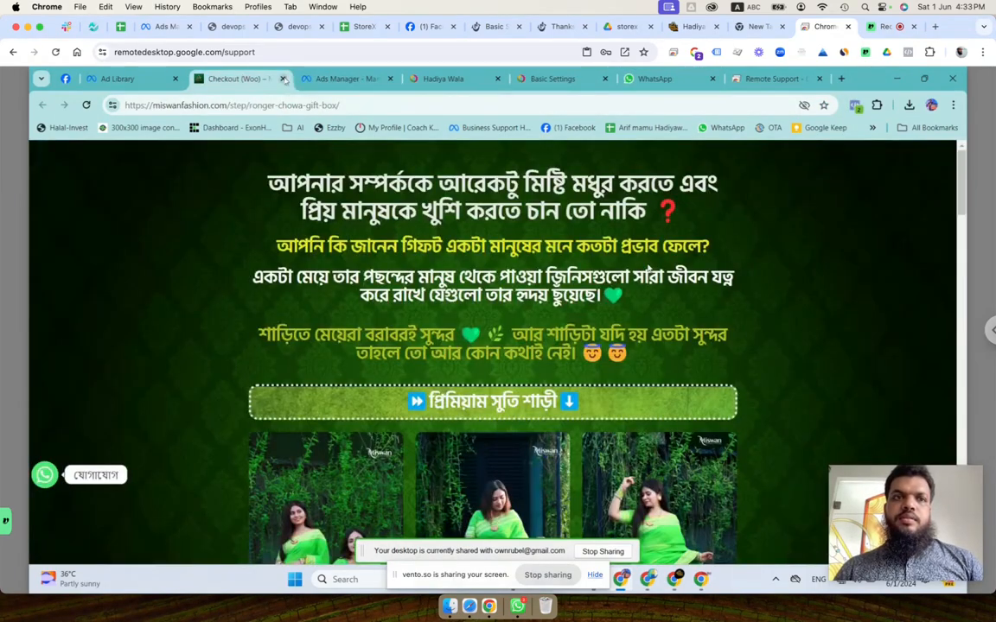
{"action": "left_click", "coordinate": [283, 79]}
{"action": "left_click", "coordinate": [146, 77]}
{"action": "left_click", "coordinate": [176, 80]}
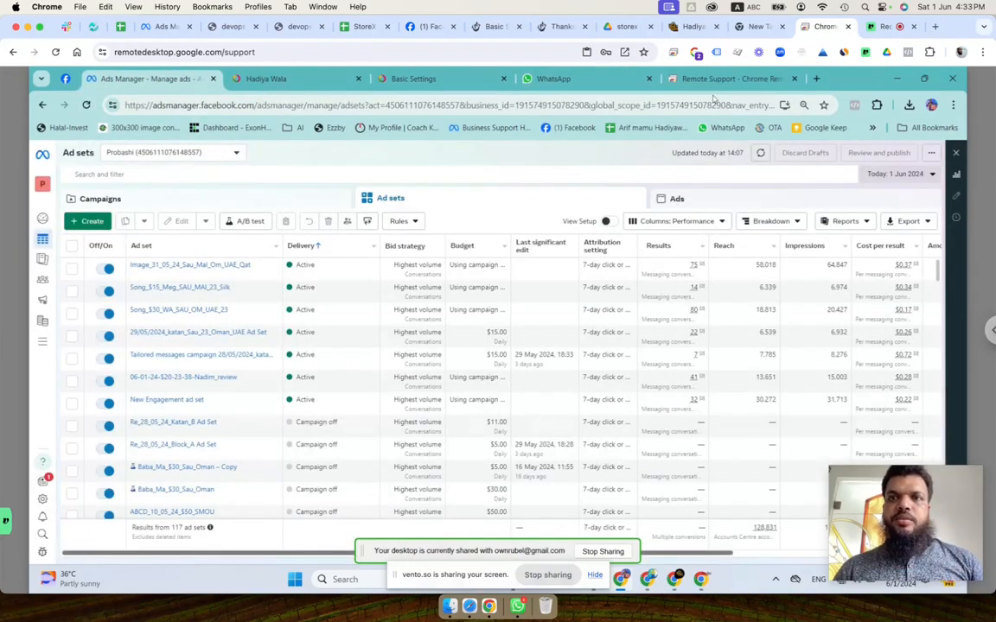
{"action": "left_click", "coordinate": [740, 80]}
{"action": "left_click_drag", "start_coordinate": [740, 79], "coordinate": [108, 89]}
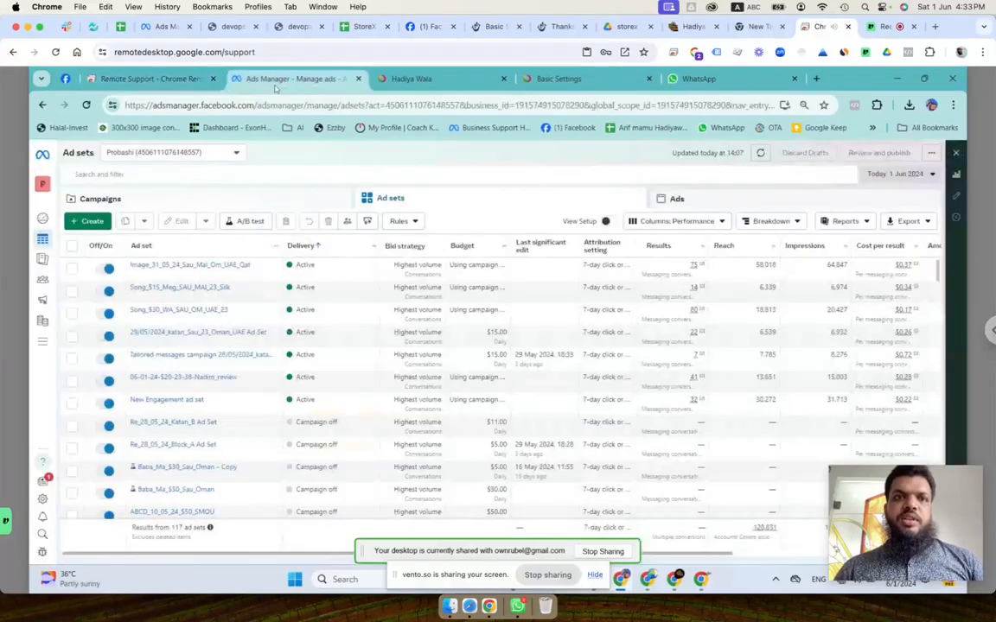
{"action": "left_click", "coordinate": [285, 79]}
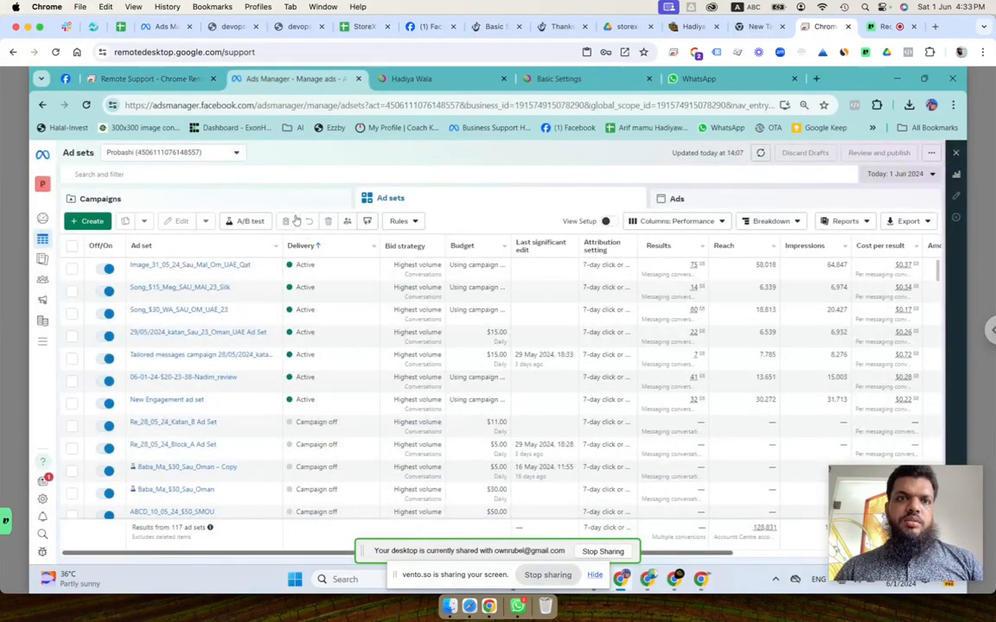
{"action": "left_click", "coordinate": [428, 79]}
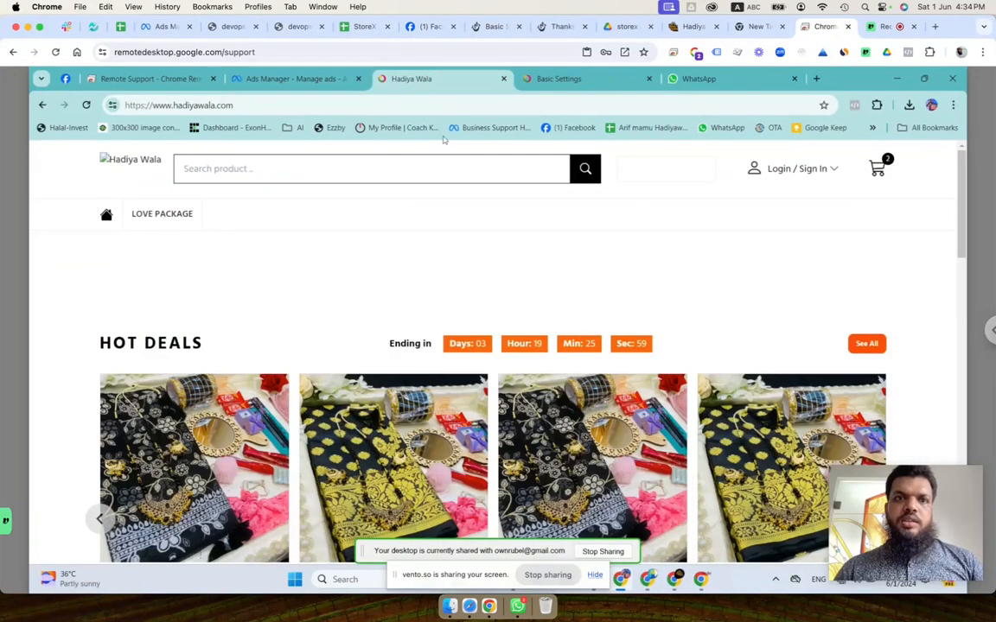
{"action": "left_click", "coordinate": [286, 110]}
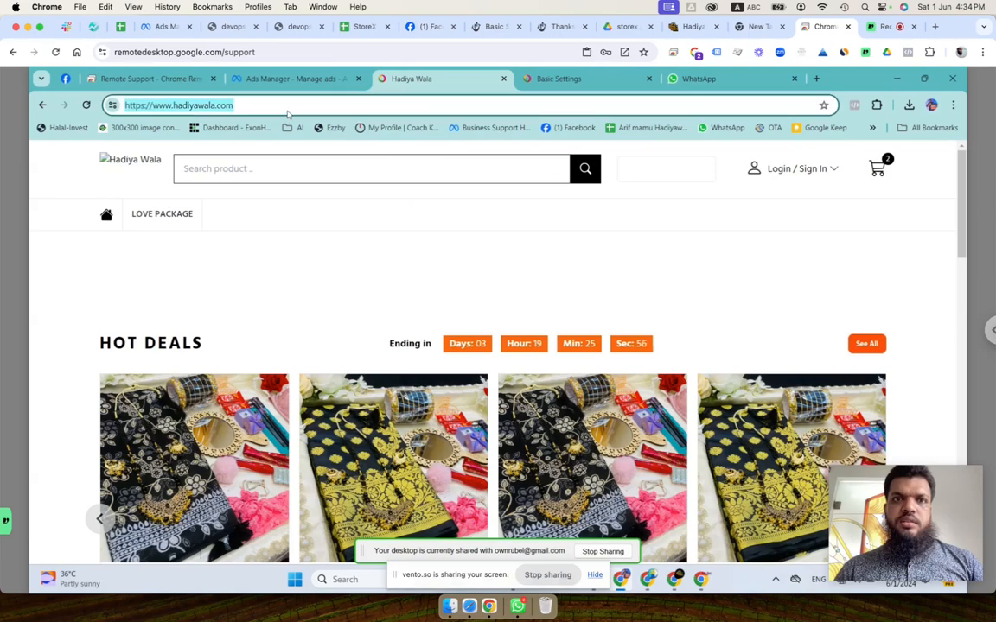
{"action": "left_click", "coordinate": [291, 109]}
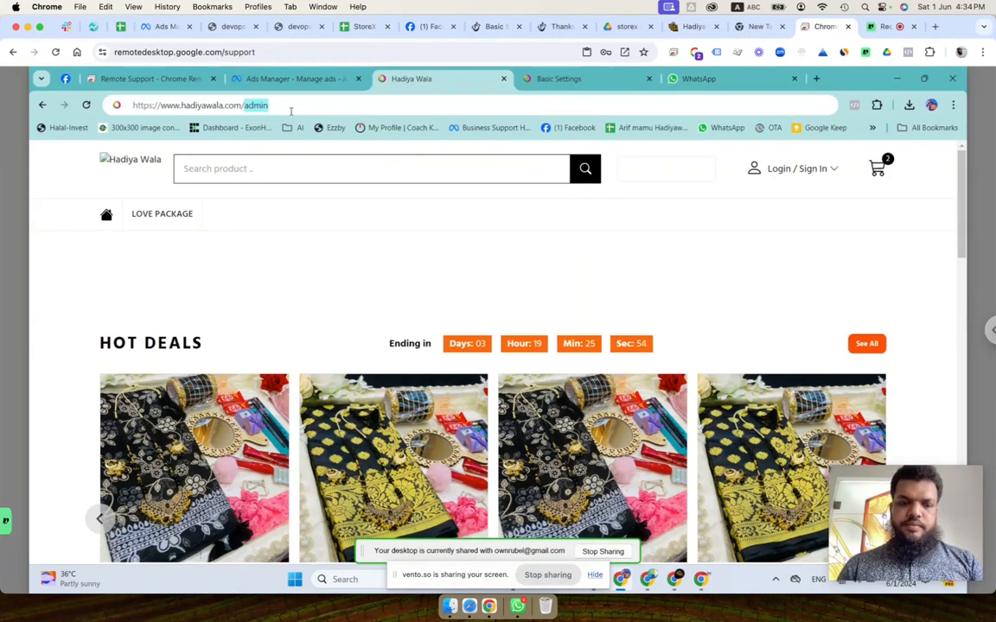
{"action": "type", "text": "/admin"}
{"action": "key", "text": "Return"}
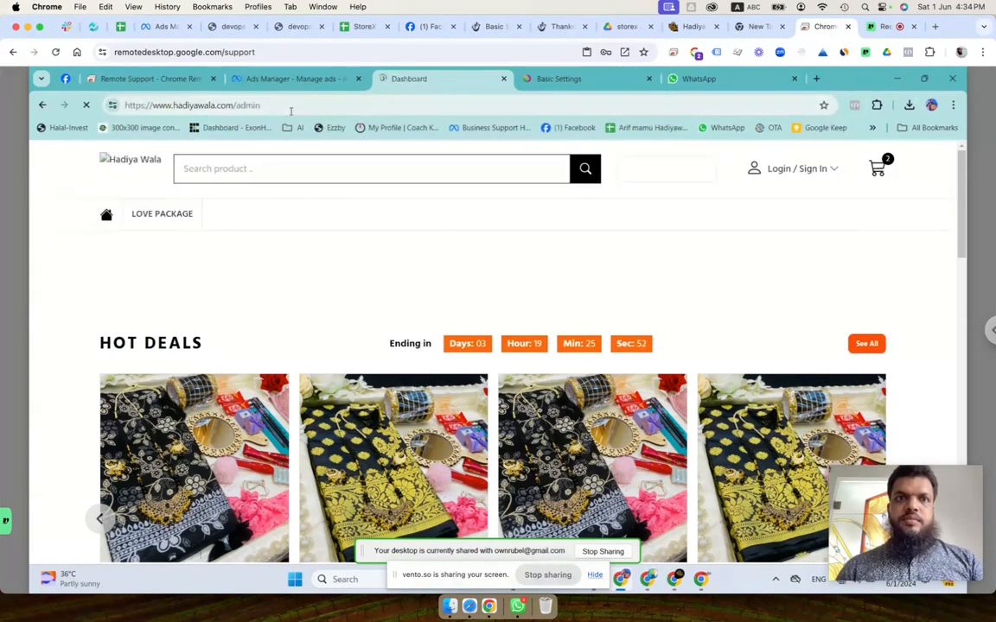
Close the Basic Settings and WhatsApp pages, keeping the Hadiya Wala dashboard open.
{"action": "left_click", "coordinate": [608, 82]}
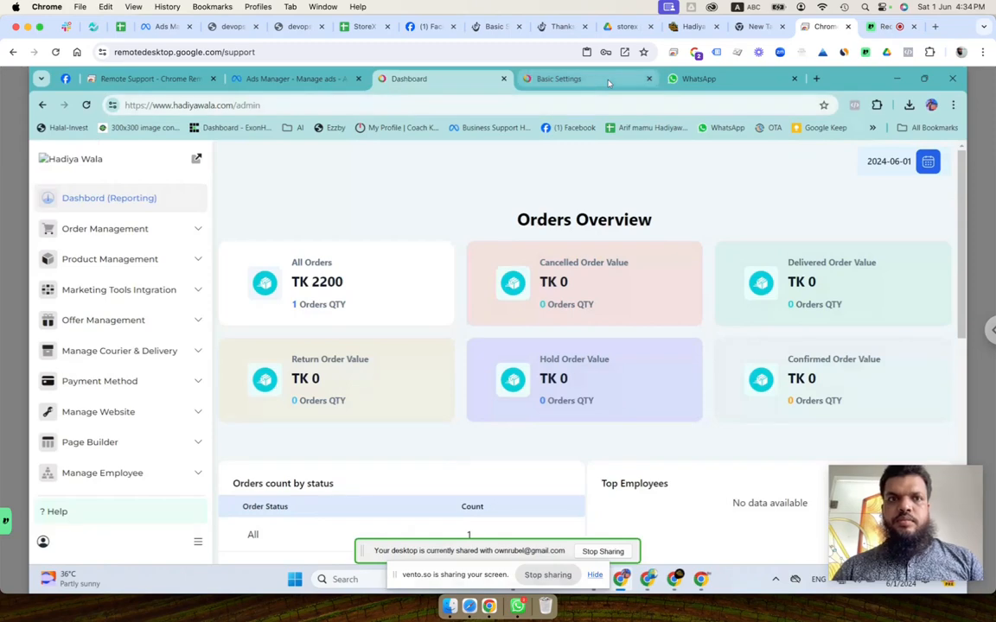
{"action": "left_click", "coordinate": [648, 79]}
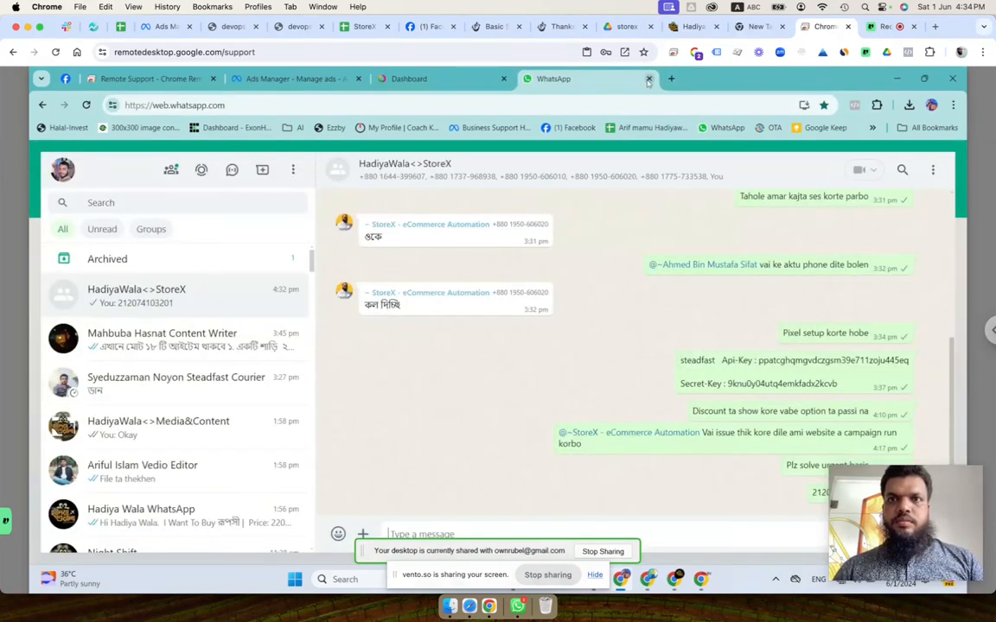
{"action": "left_click", "coordinate": [649, 79]}
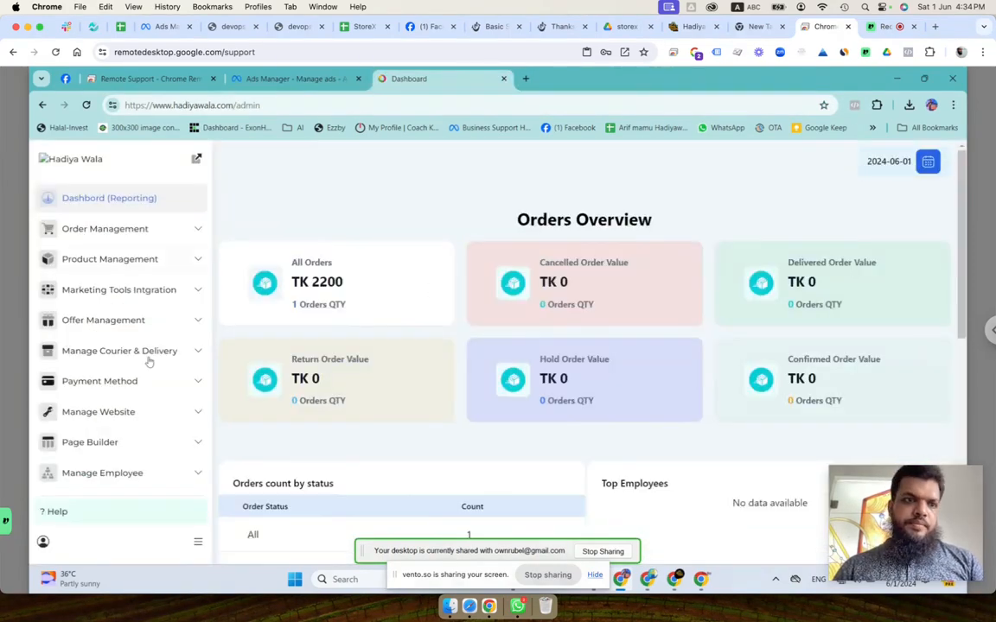
Open the form for adding a Facebook Conversion API in the store's marketing integrations, ready for the dataset (pixel) ID.
{"action": "left_click", "coordinate": [121, 290]}
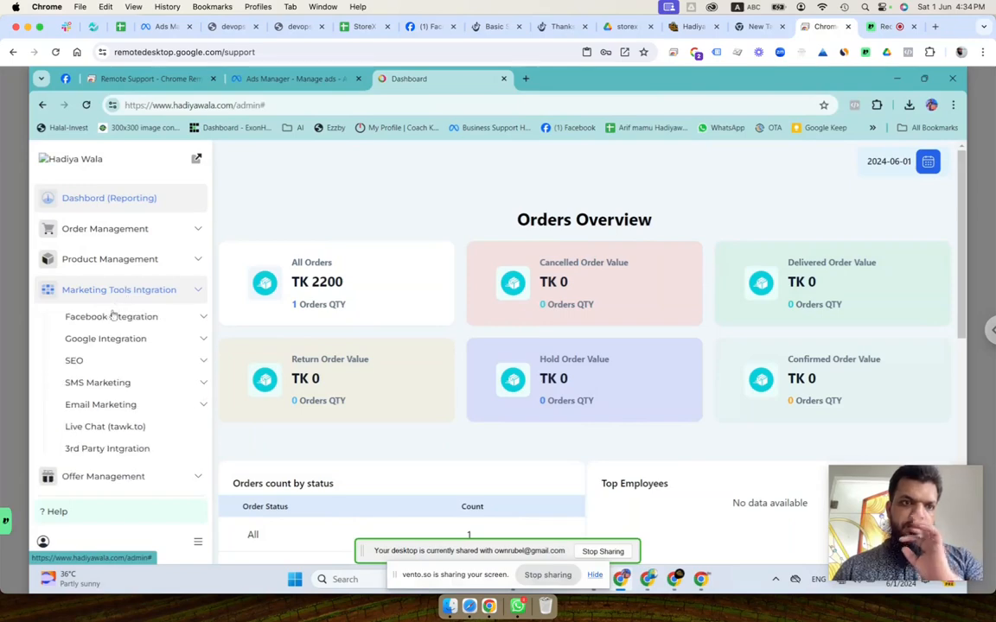
{"action": "left_click", "coordinate": [111, 317]}
{"action": "left_click", "coordinate": [117, 340]}
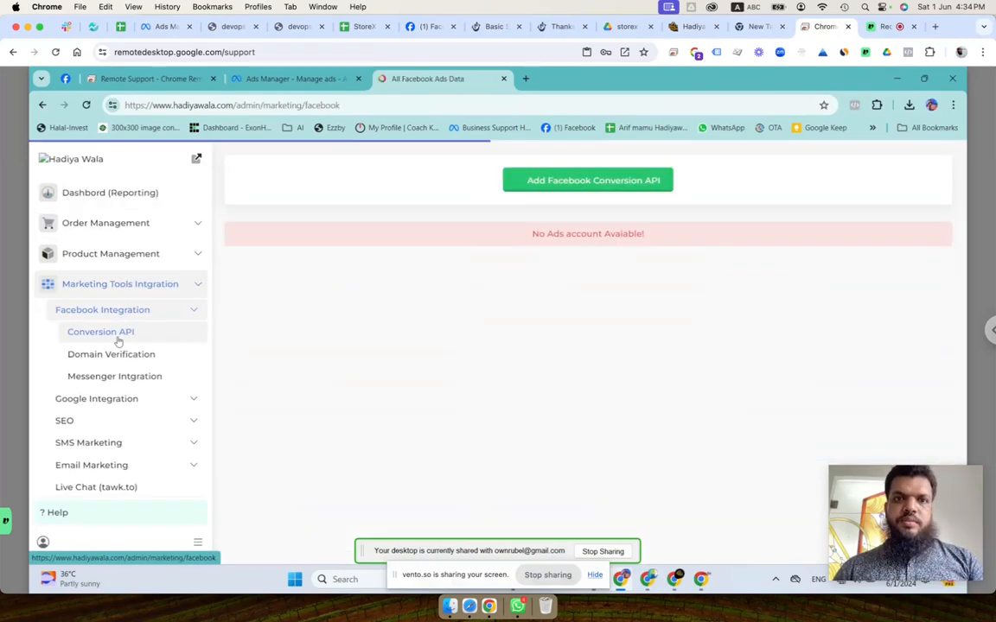
{"action": "left_click", "coordinate": [600, 180]}
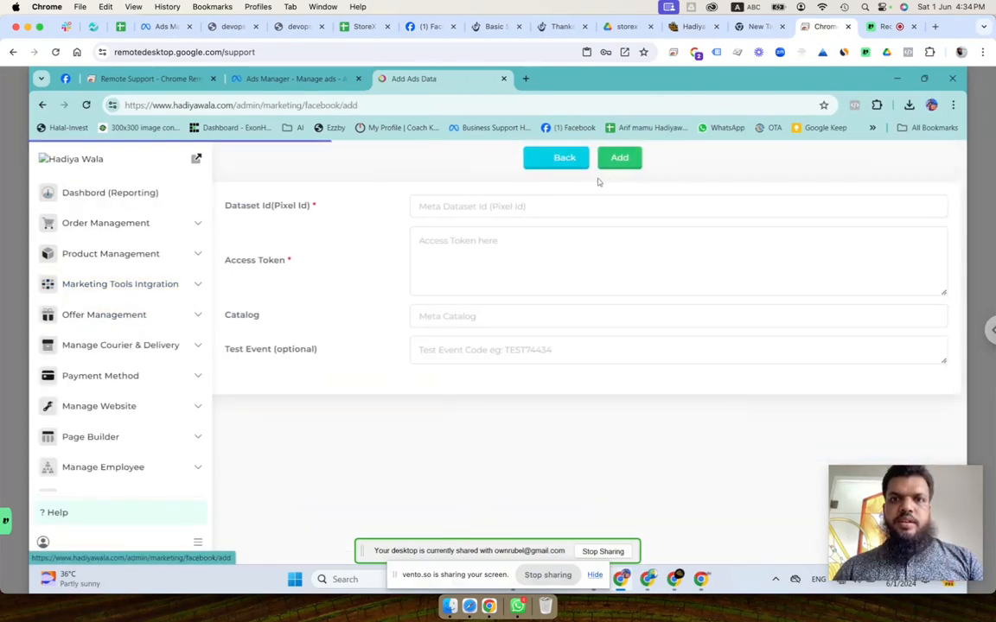
{"action": "left_click", "coordinate": [485, 206]}
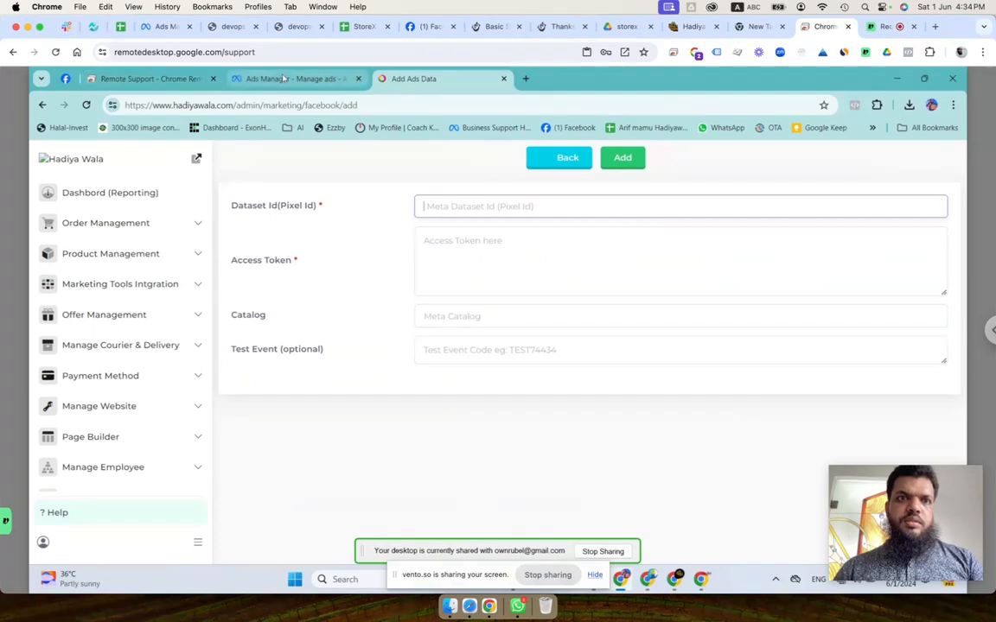
Open Business Settings from Ads Manager and place the Add Ads Data page ahead of it.
{"action": "left_click", "coordinate": [284, 79]}
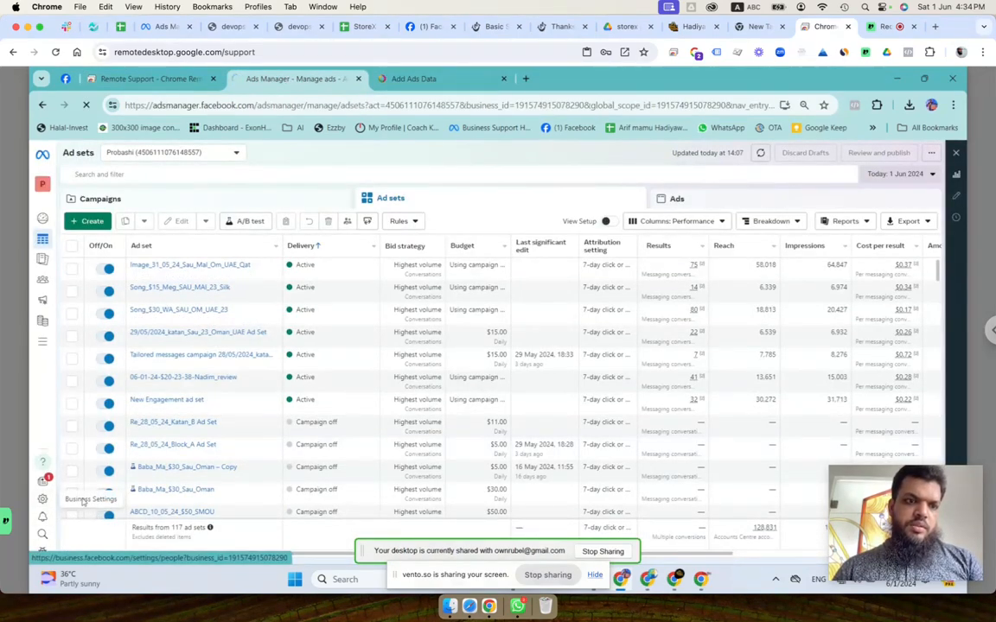
{"action": "left_click", "coordinate": [42, 501]}
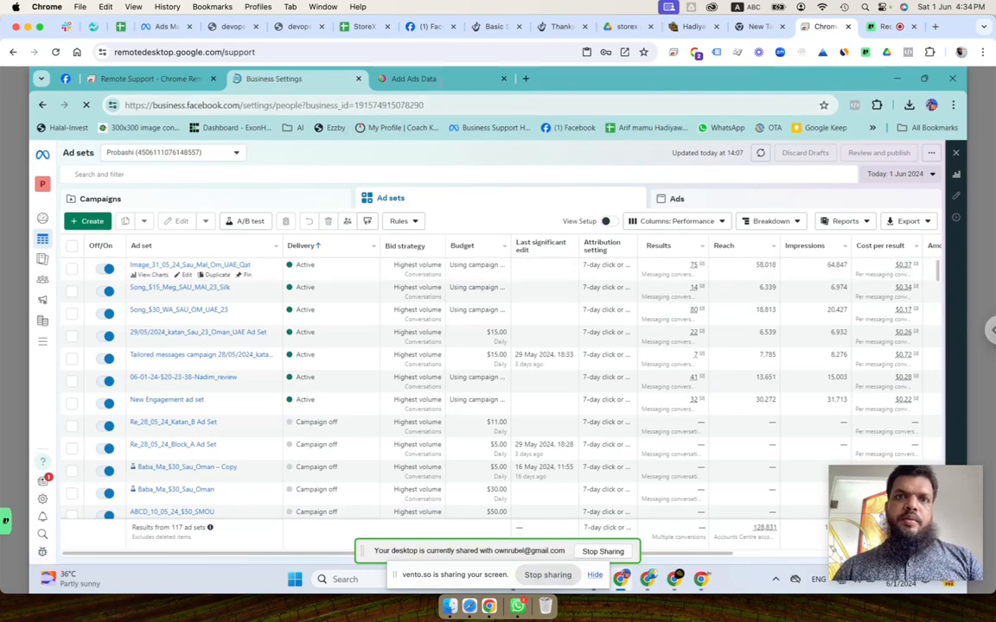
{"action": "left_click", "coordinate": [439, 80]}
{"action": "left_click_drag", "start_coordinate": [439, 81], "coordinate": [294, 81]}
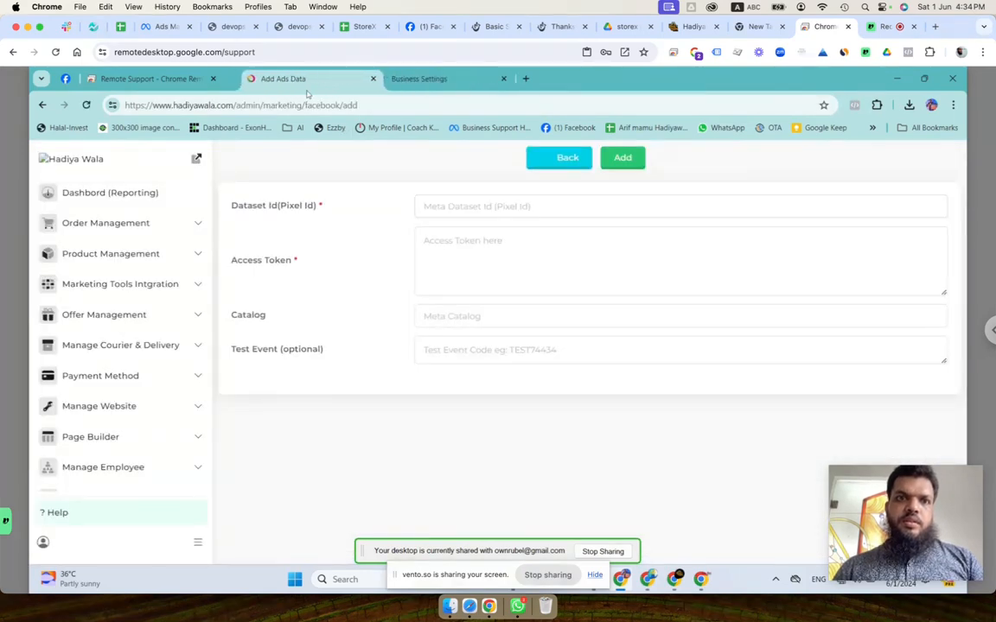
{"action": "left_click", "coordinate": [432, 80]}
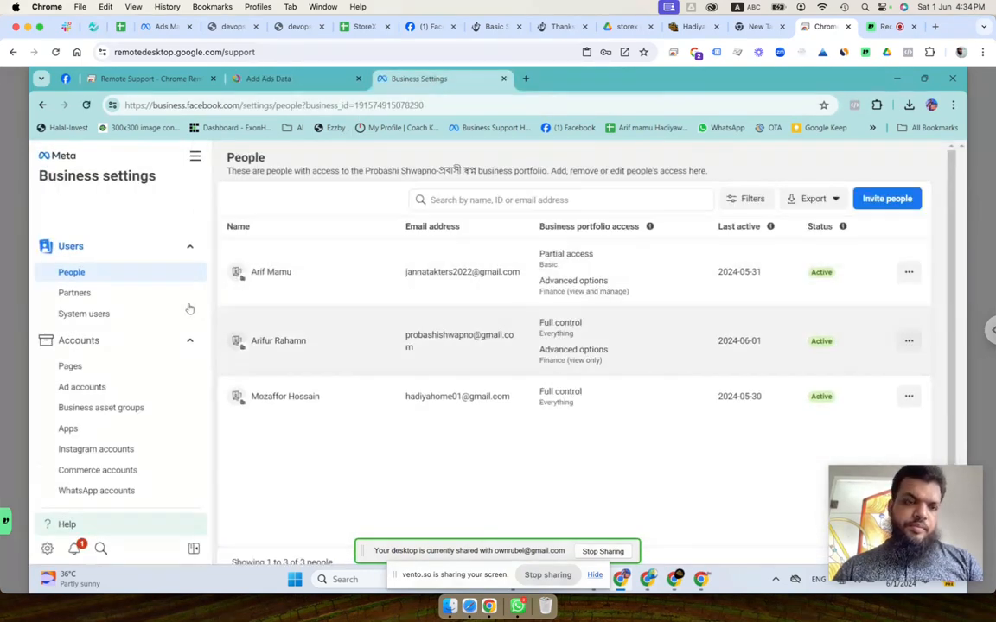
Open the business portfolio's ad accounts and select the Probashi ad account.
{"action": "left_click", "coordinate": [153, 248]}
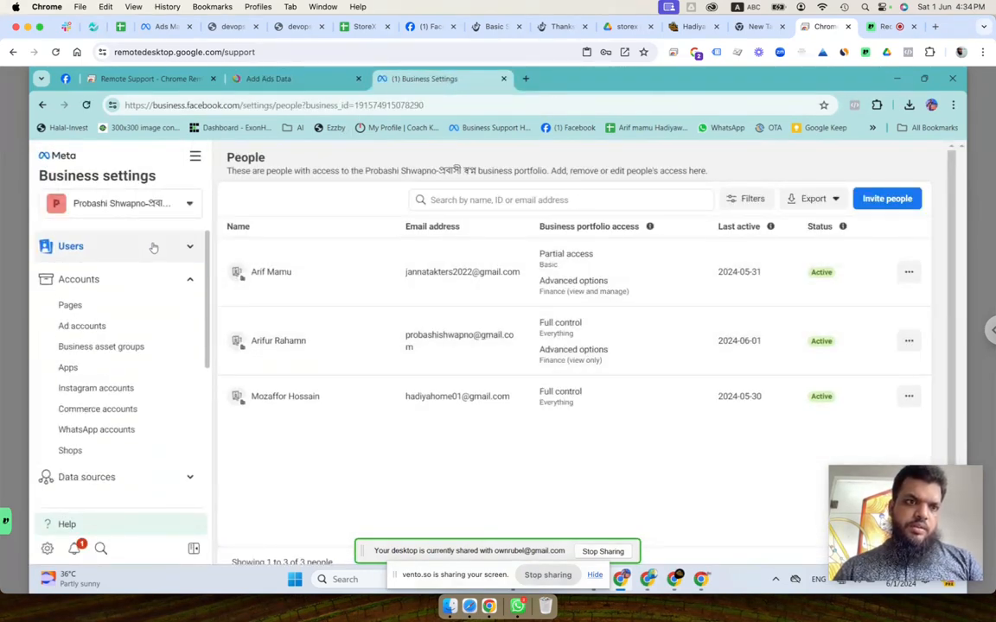
{"action": "left_click", "coordinate": [103, 327]}
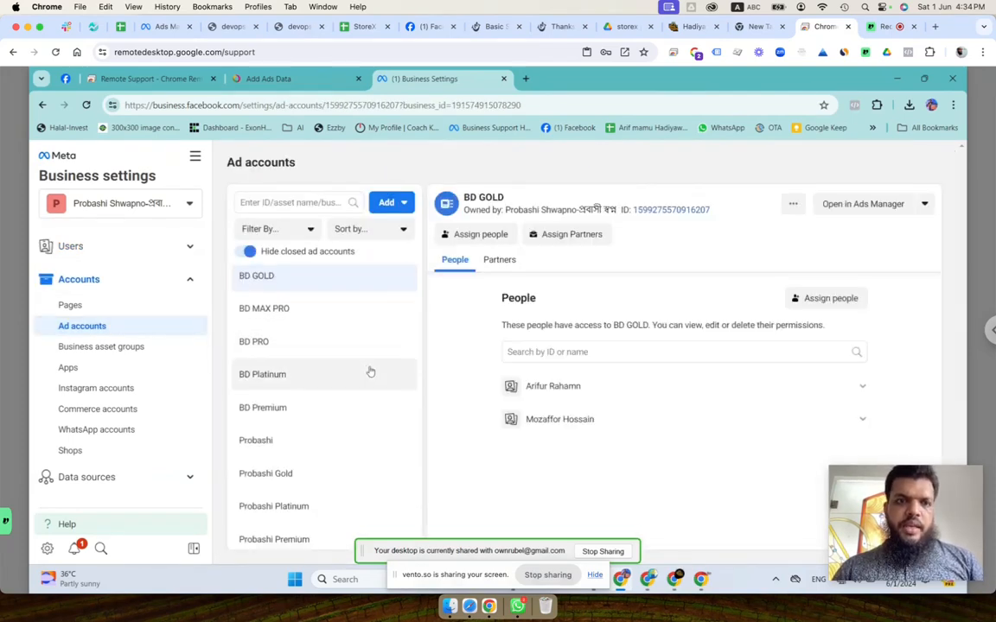
{"action": "scroll", "coordinate": [370, 372], "scroll_direction": "down", "scroll_amount": 1}
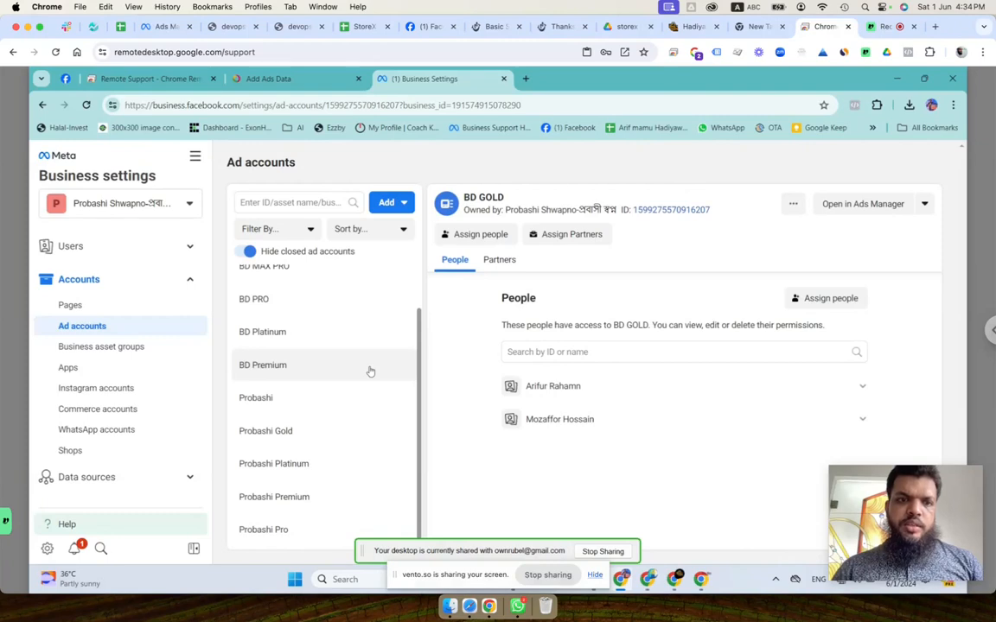
{"action": "scroll", "coordinate": [370, 372], "scroll_direction": "up", "scroll_amount": 1}
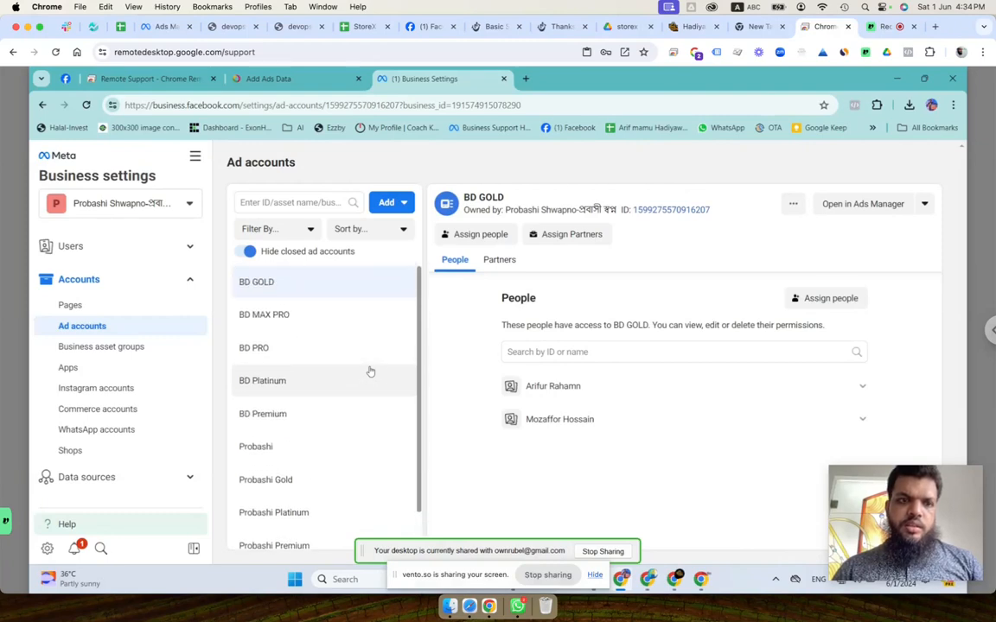
{"action": "scroll", "coordinate": [369, 372], "scroll_direction": "down", "scroll_amount": 1}
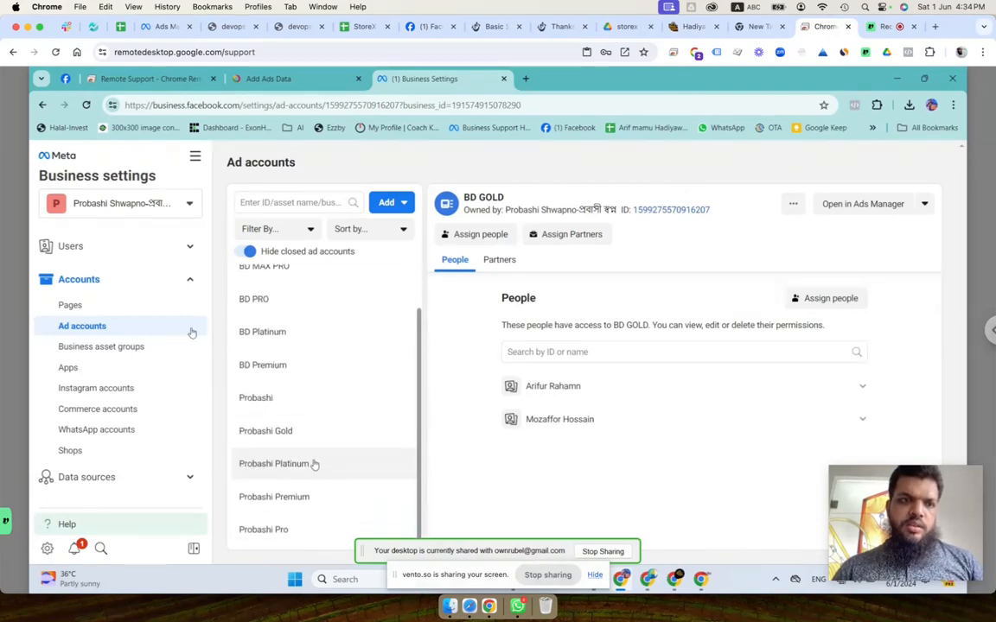
Open the Datasets list among the business portfolio's data sources.
{"action": "left_click", "coordinate": [102, 282]}
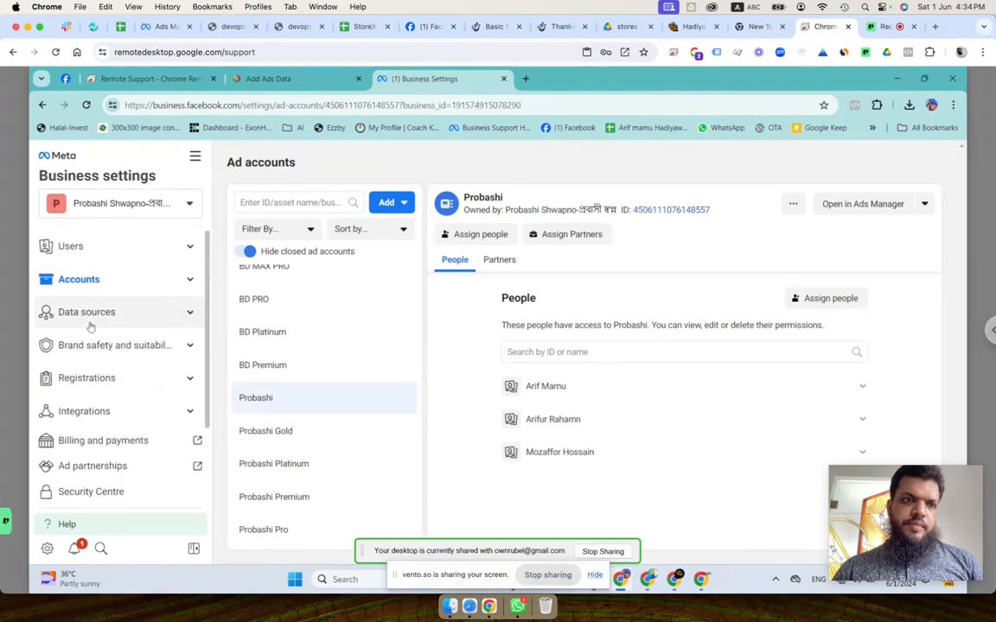
{"action": "left_click", "coordinate": [86, 400]}
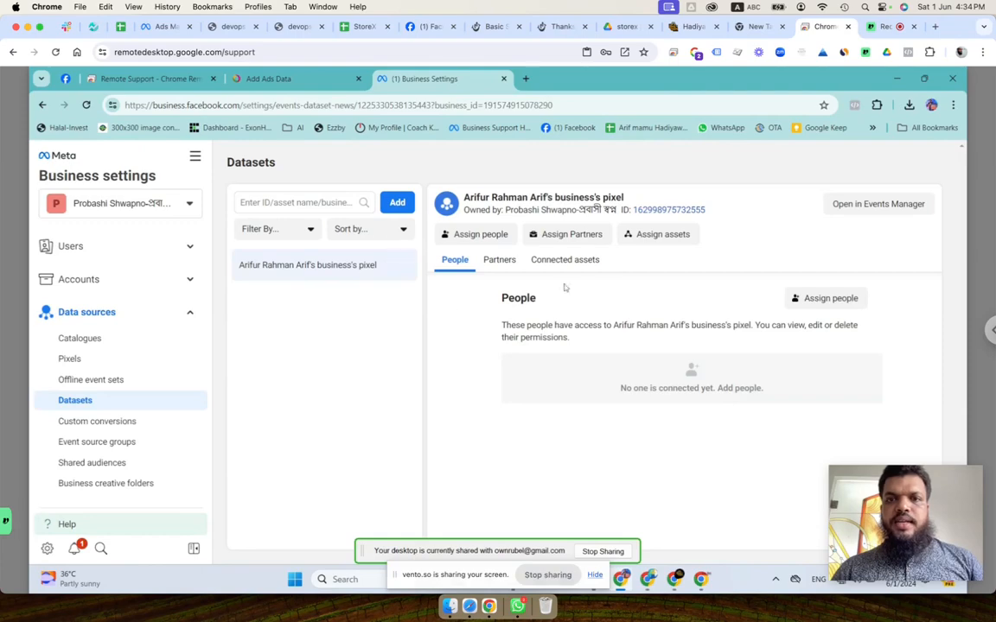
Create a new dataset named "hadiya wala API" in the business portfolio.
{"action": "left_click", "coordinate": [398, 204]}
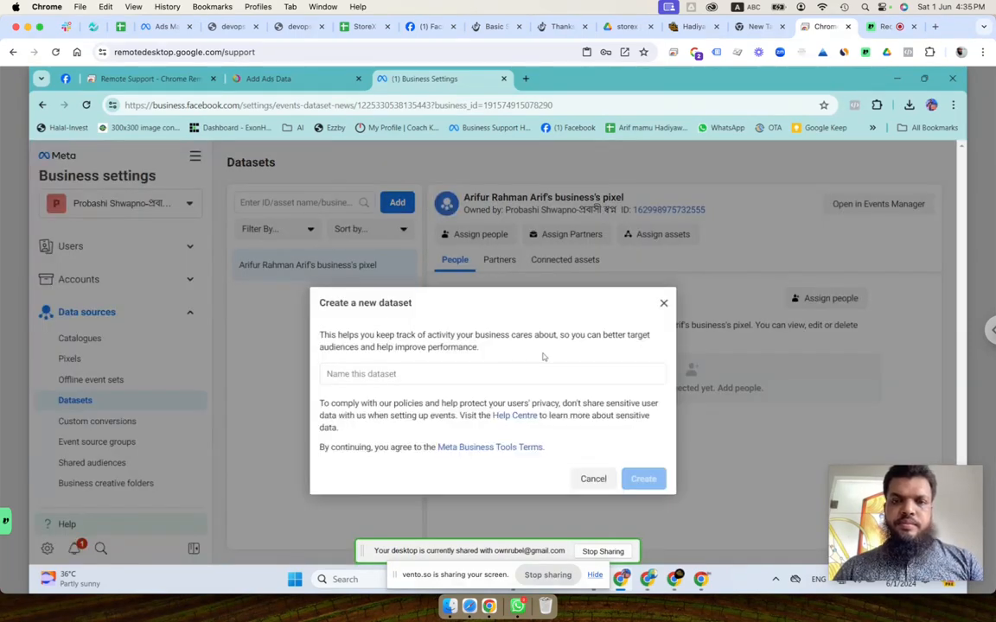
{"action": "left_click", "coordinate": [523, 370]}
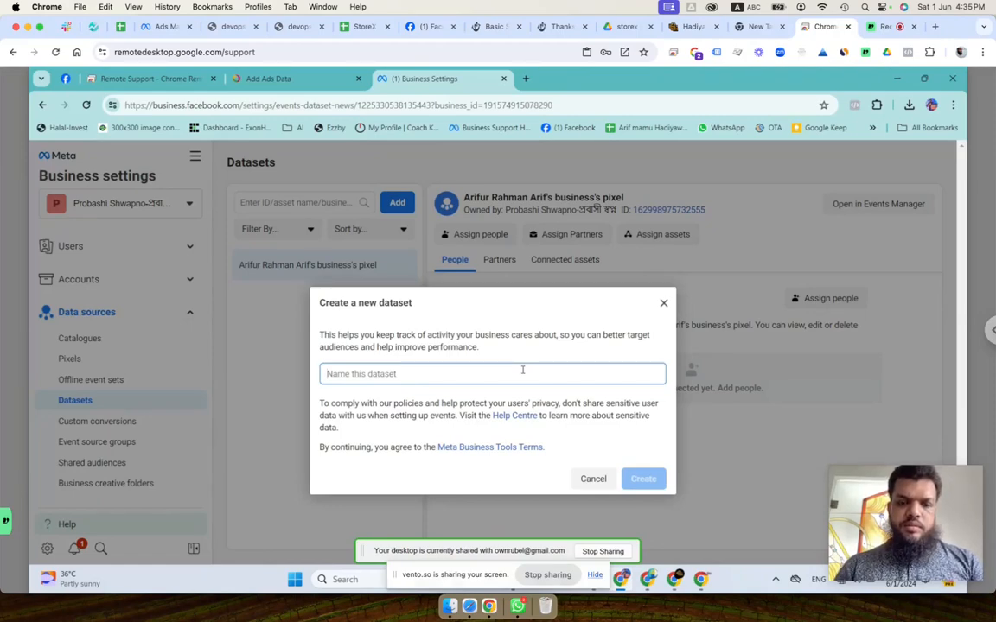
{"action": "type", "text": "hadiya wala API"}
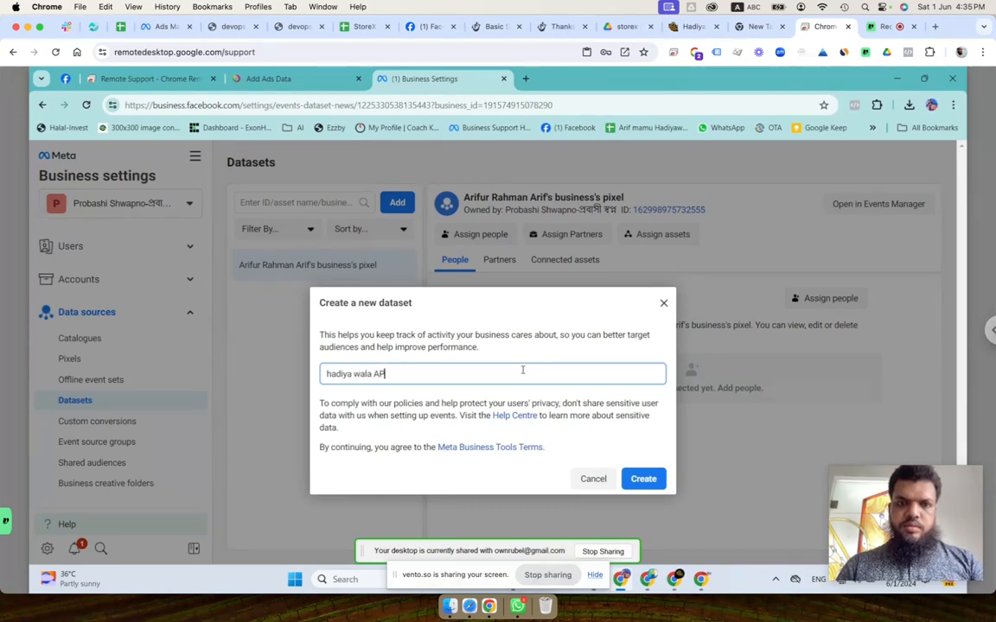
{"action": "left_click", "coordinate": [642, 479]}
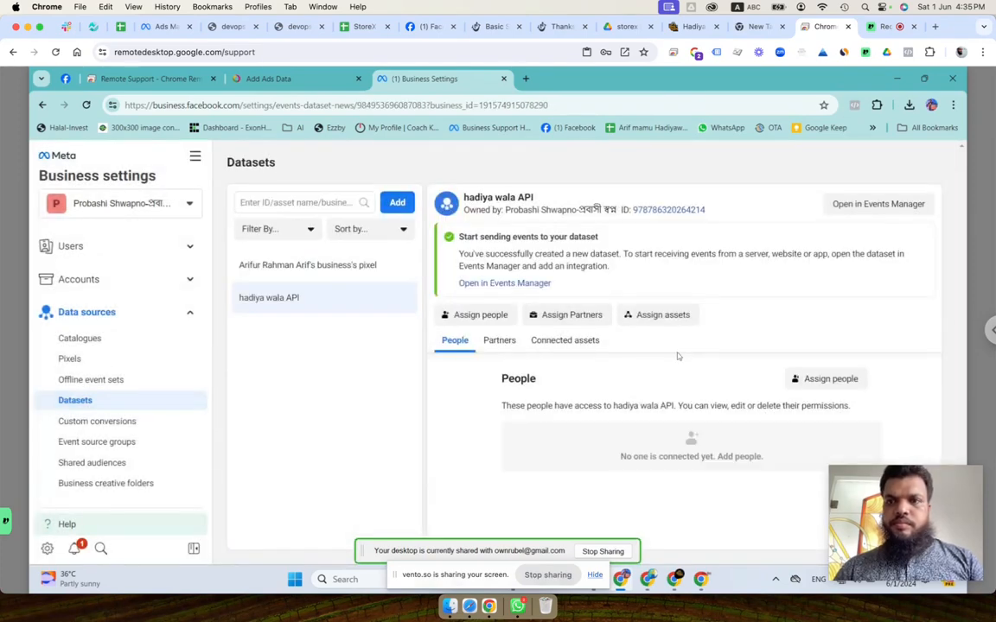
Assign only the second listed person to the hadiya wala API dataset, with full control to manage the events dataset.
{"action": "left_click", "coordinate": [825, 382]}
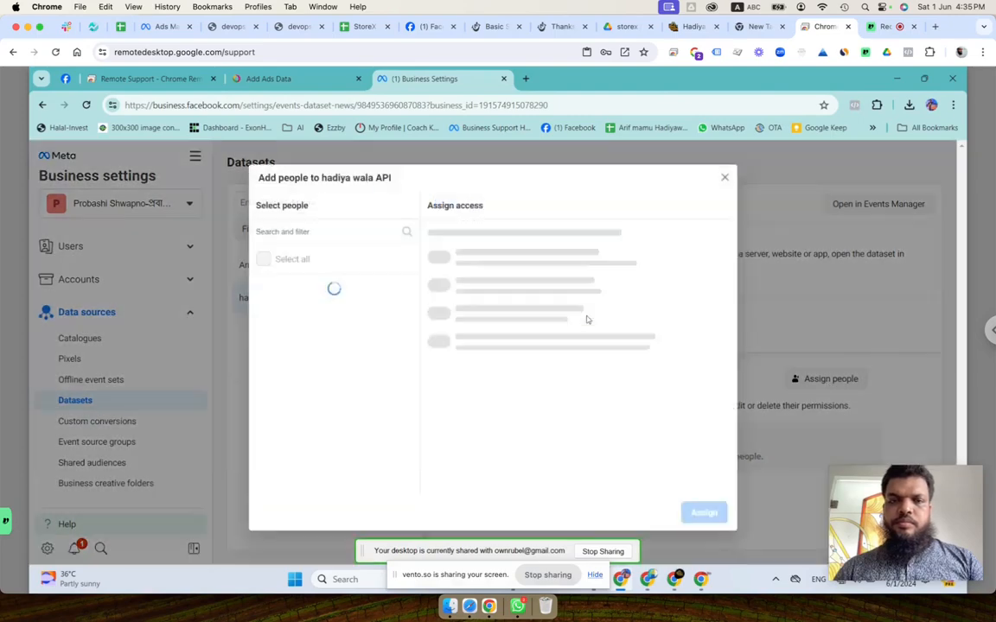
{"action": "left_click", "coordinate": [265, 258]}
{"action": "left_click", "coordinate": [433, 320]}
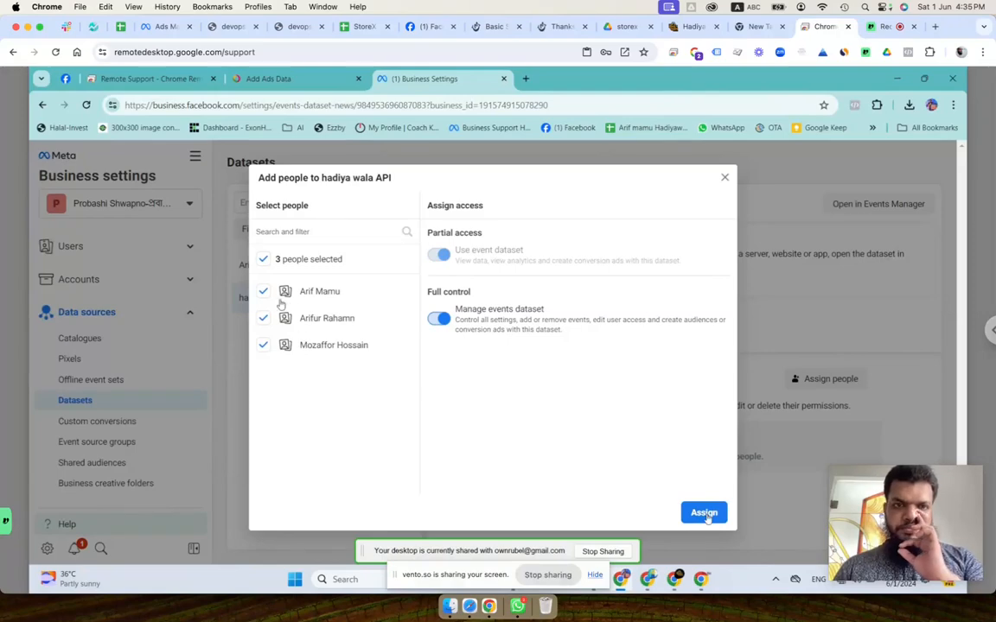
{"action": "left_click", "coordinate": [262, 345]}
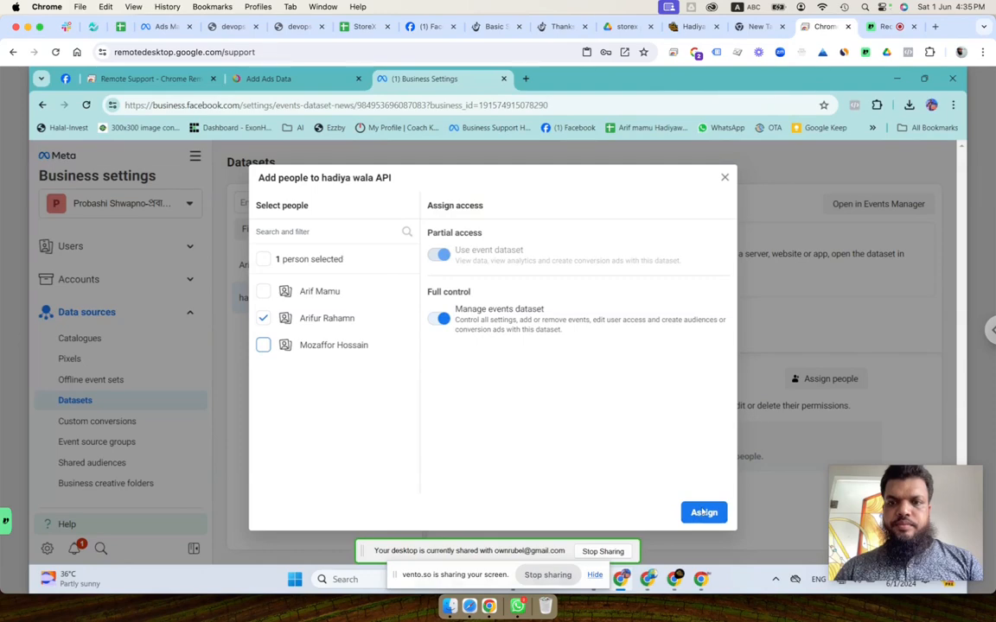
{"action": "left_click", "coordinate": [703, 513]}
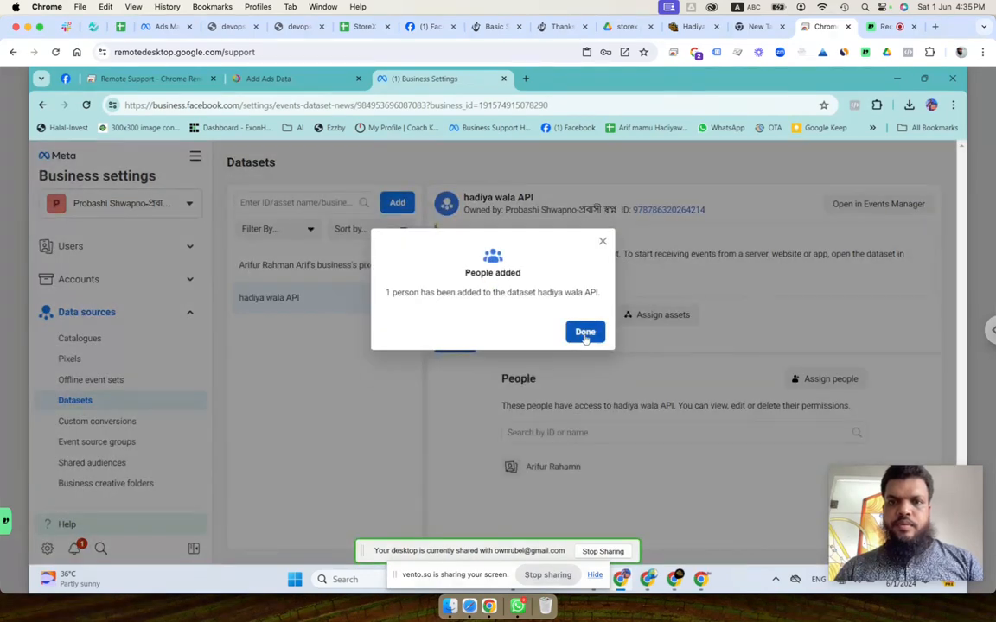
{"action": "left_click", "coordinate": [585, 334]}
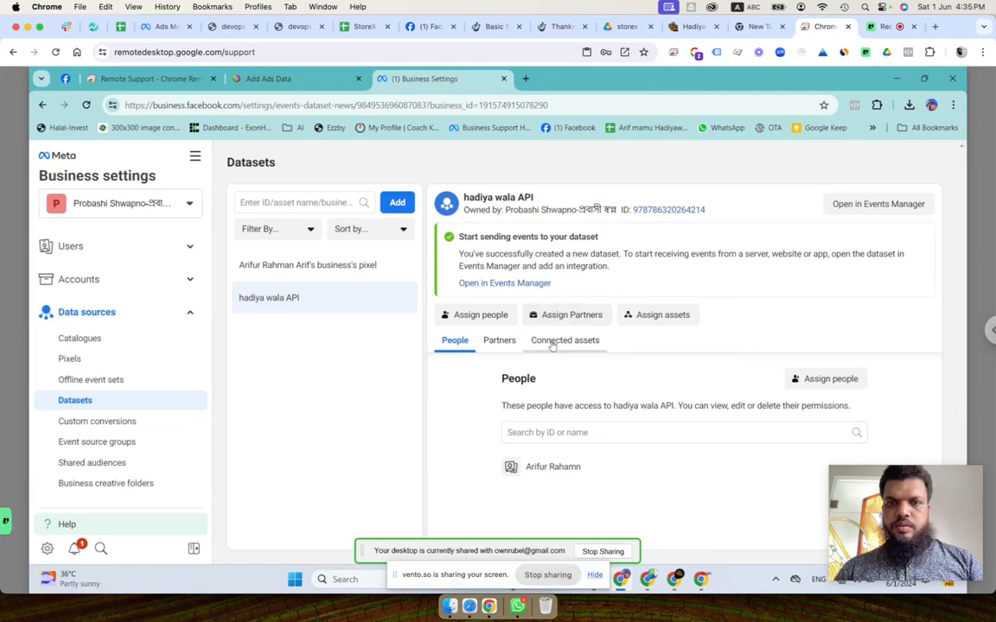
Connect the Probashi ad account to the hadiya wala API dataset as an asset.
{"action": "left_click", "coordinate": [663, 316]}
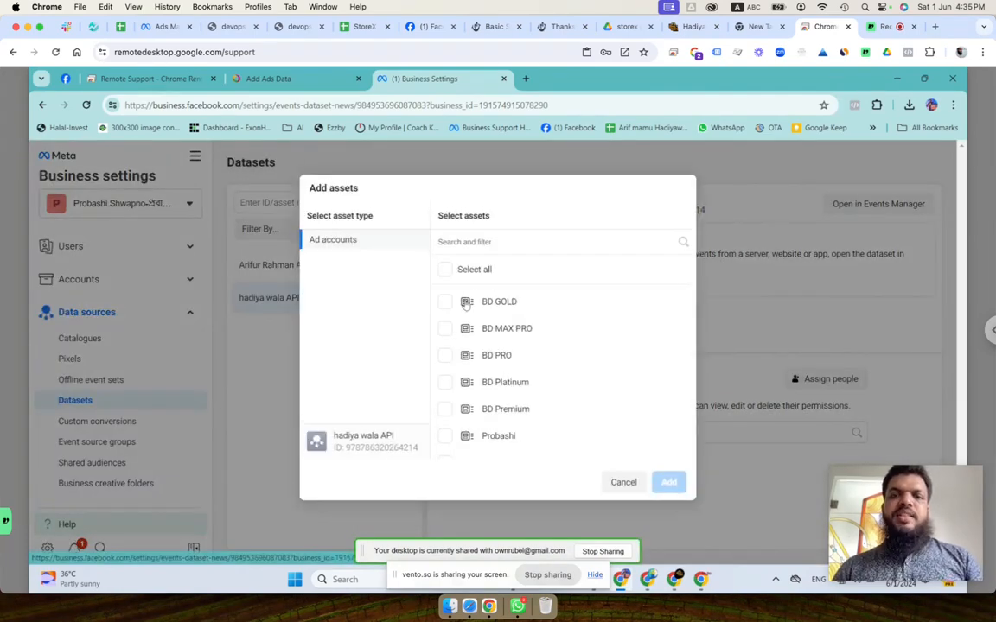
{"action": "scroll", "coordinate": [466, 304], "scroll_direction": "down", "scroll_amount": 3}
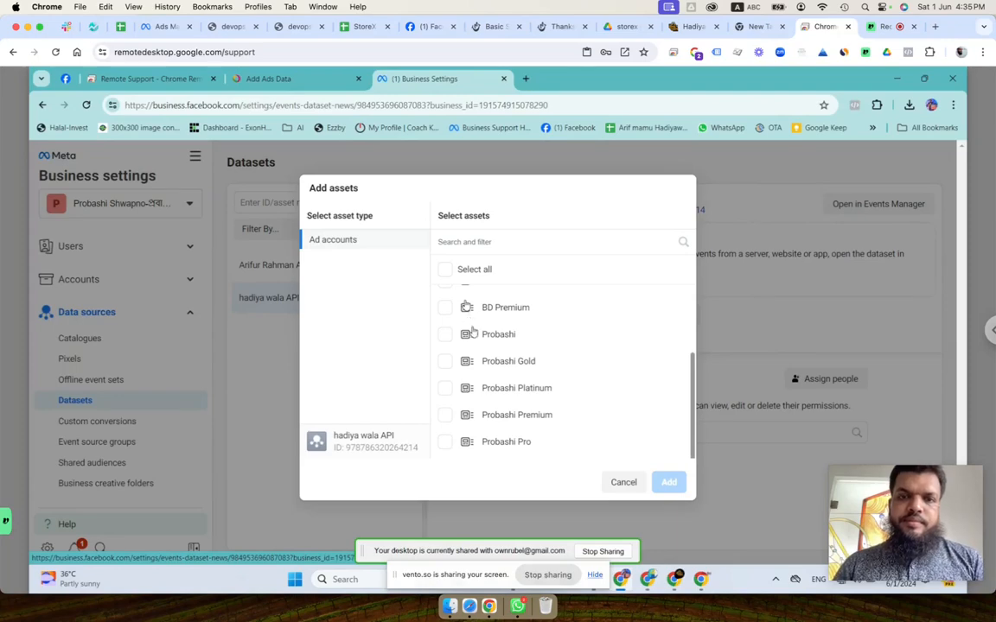
{"action": "left_click", "coordinate": [444, 336]}
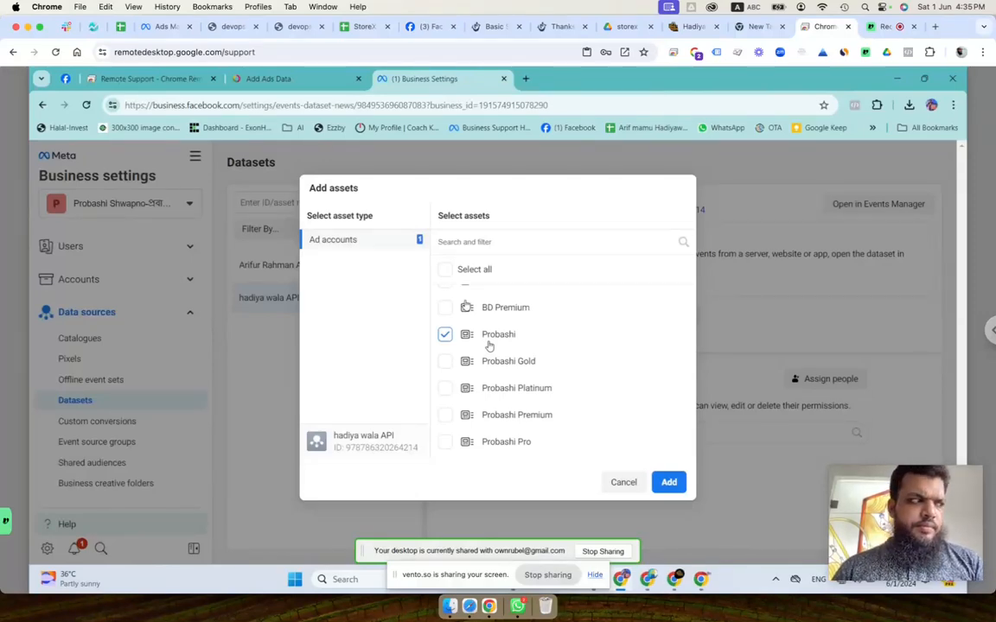
{"action": "left_click", "coordinate": [667, 482]}
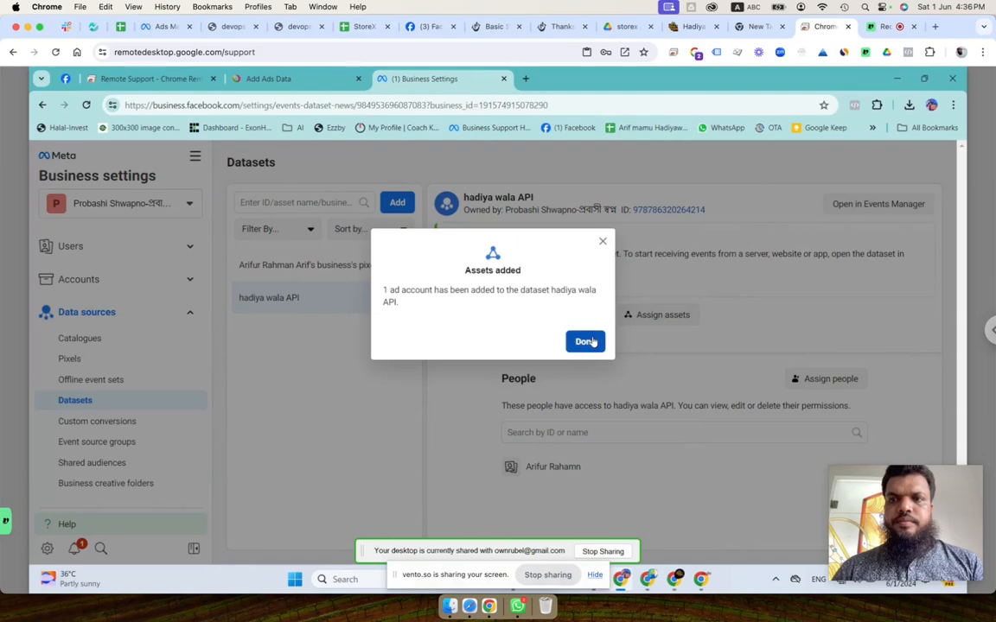
{"action": "left_click", "coordinate": [584, 341]}
Open the hadiya wala API dataset's settings in Events Manager and copy its dataset ID.
{"action": "left_click", "coordinate": [873, 208]}
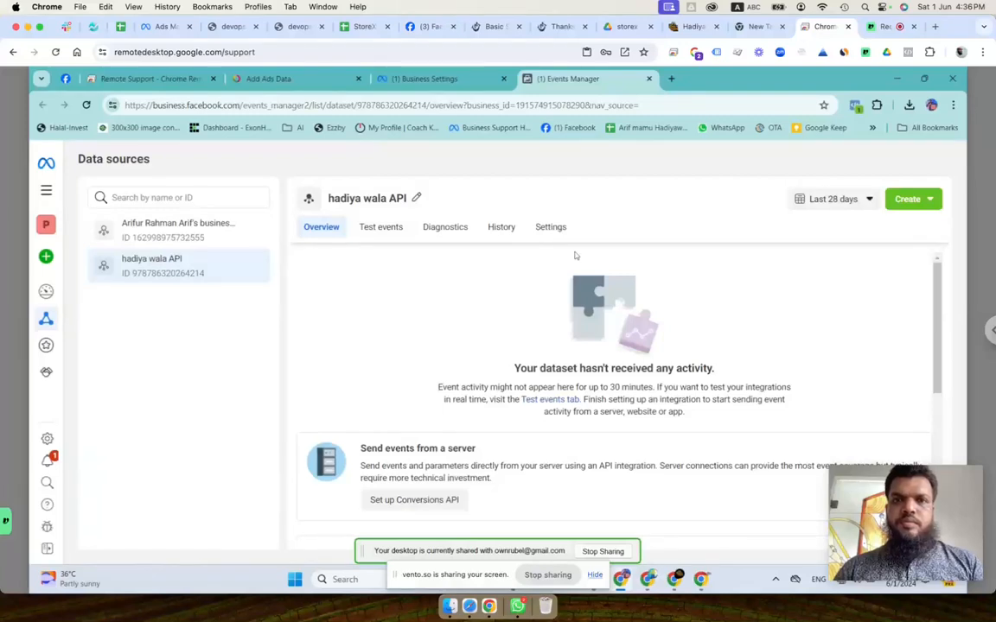
{"action": "left_click", "coordinate": [560, 227]}
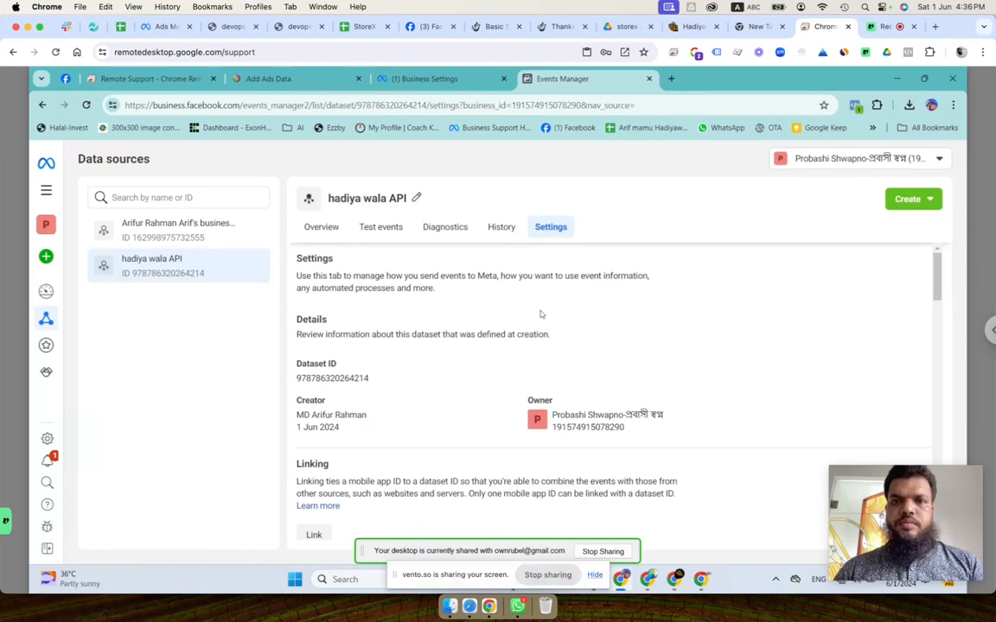
{"action": "scroll", "coordinate": [484, 317], "scroll_direction": "down", "scroll_amount": 1}
{"action": "left_click", "coordinate": [343, 346]}
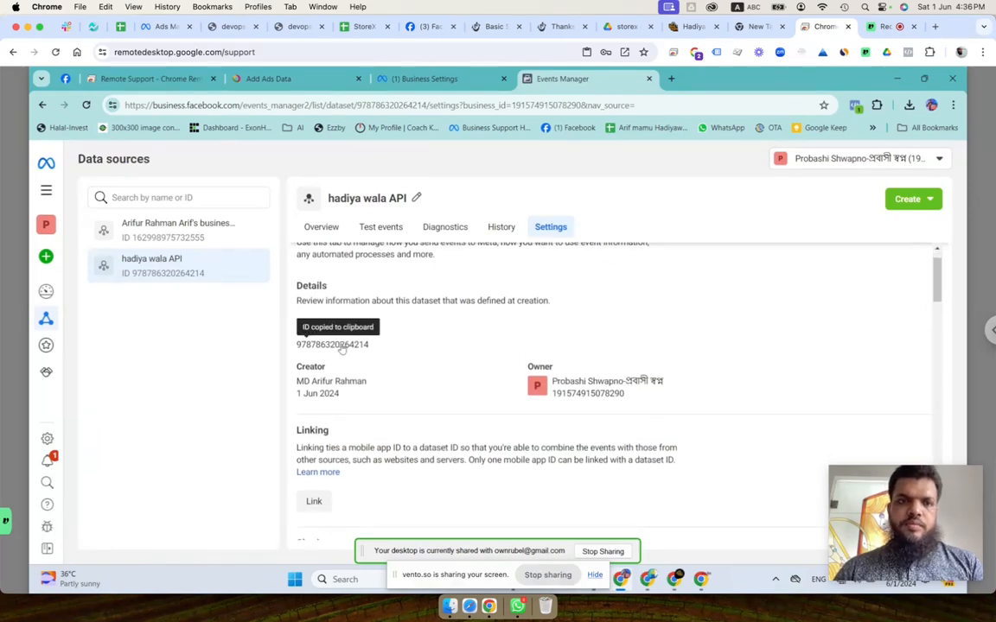
Paste the copied dataset ID into the Dataset Id (Pixel Id) field of the store's Add Ads Data form.
{"action": "left_click", "coordinate": [150, 79]}
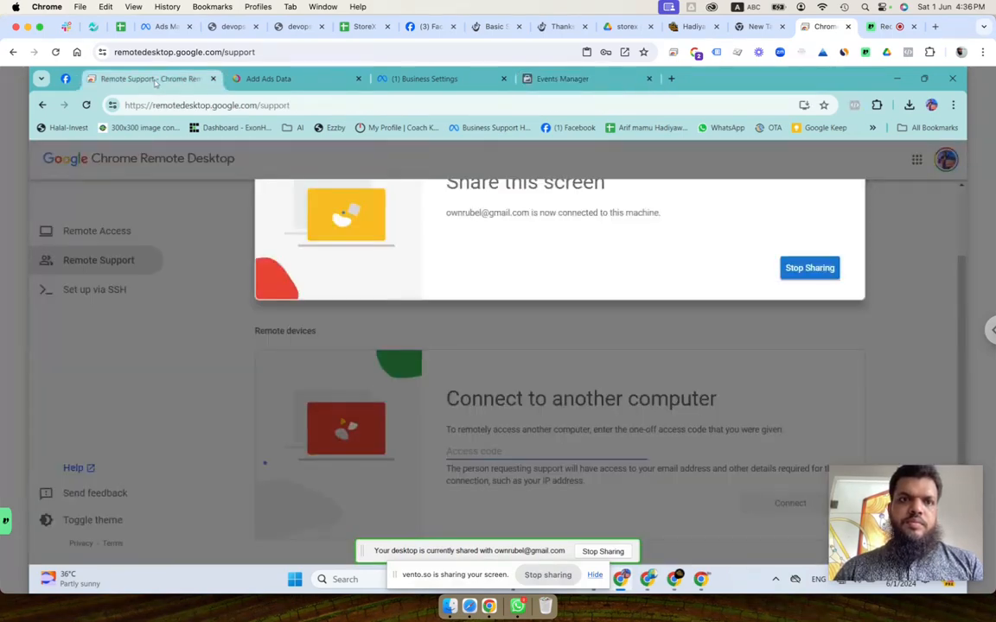
{"action": "left_click", "coordinate": [281, 80]}
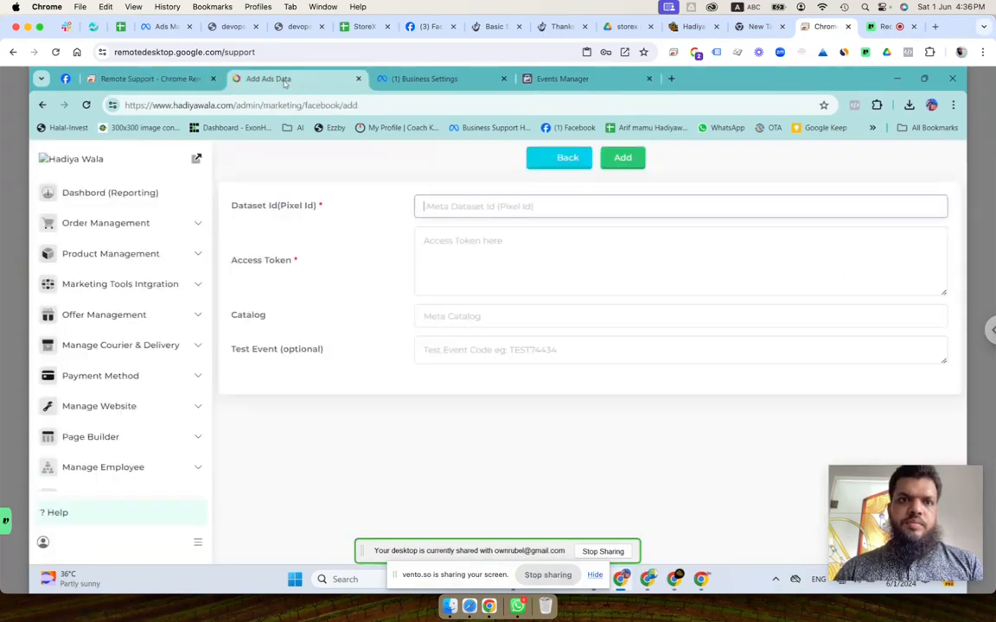
{"action": "right_click", "coordinate": [485, 212]}
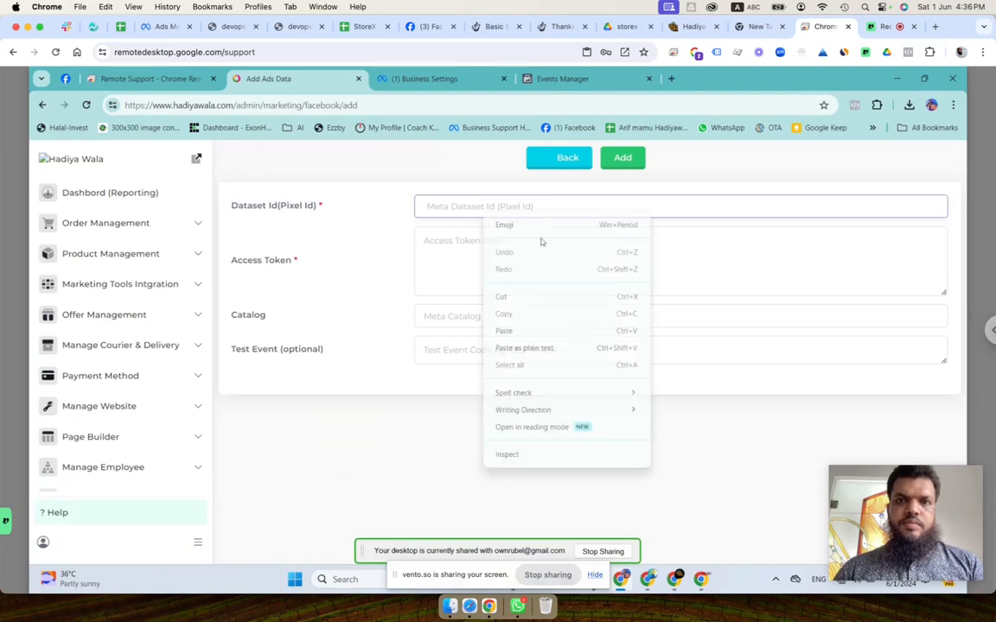
{"action": "left_click", "coordinate": [516, 332]}
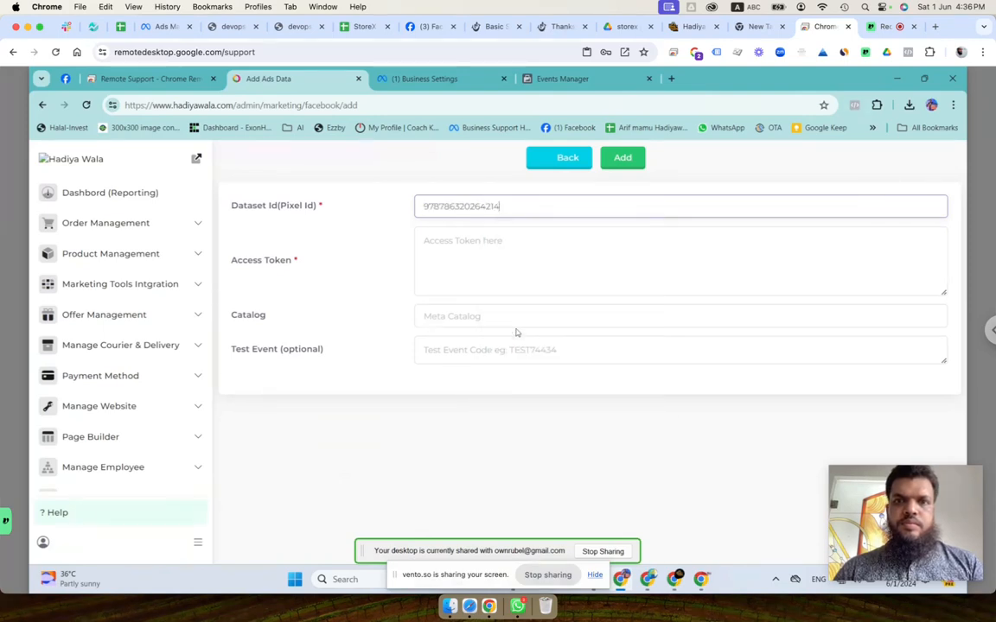
Turn on automatic website matching in the hadiya wala API dataset's settings in Events Manager, moving the screen-sharing bars out of the way.
{"action": "left_click", "coordinate": [559, 80]}
{"action": "scroll", "coordinate": [405, 494], "scroll_direction": "down", "scroll_amount": 5}
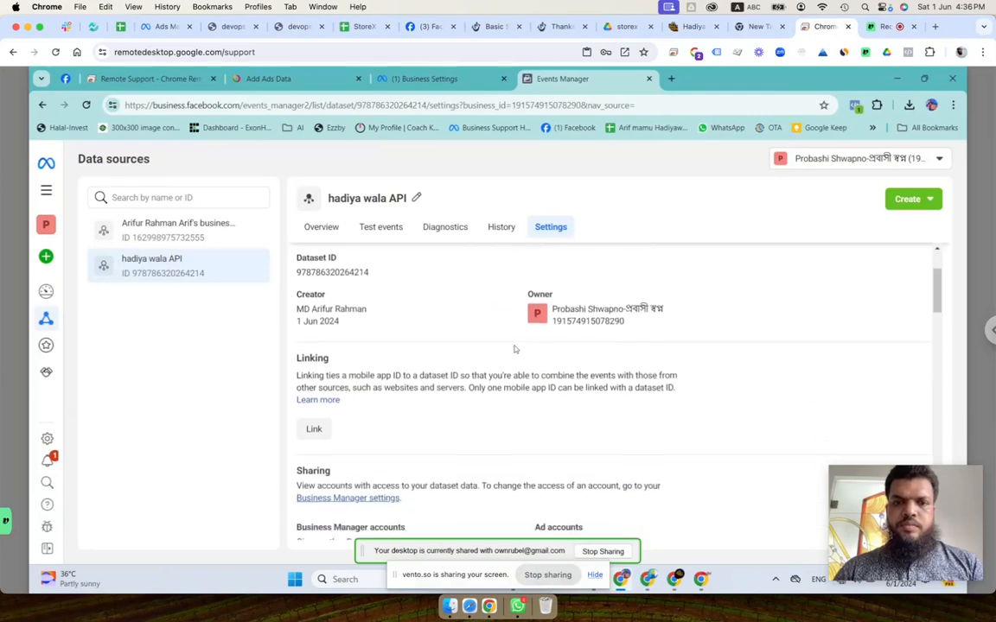
{"action": "left_click_drag", "start_coordinate": [361, 554], "coordinate": [158, 594]}
{"action": "left_click_drag", "start_coordinate": [428, 584], "coordinate": [541, 614]}
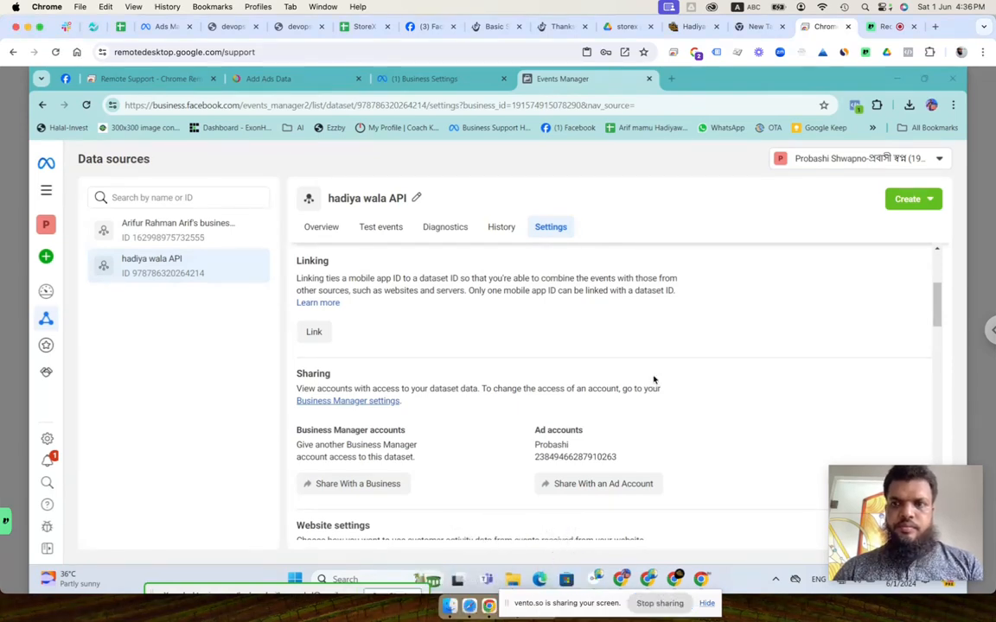
{"action": "scroll", "coordinate": [653, 379], "scroll_direction": "down", "scroll_amount": 5}
{"action": "scroll", "coordinate": [654, 379], "scroll_direction": "down", "scroll_amount": 5}
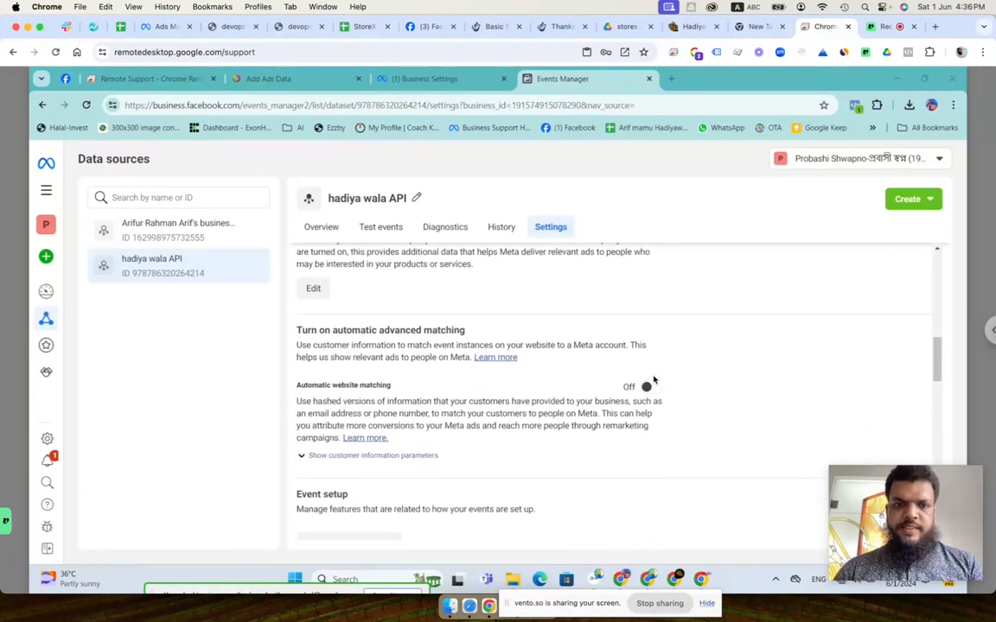
{"action": "scroll", "coordinate": [653, 380], "scroll_direction": "up", "scroll_amount": 4}
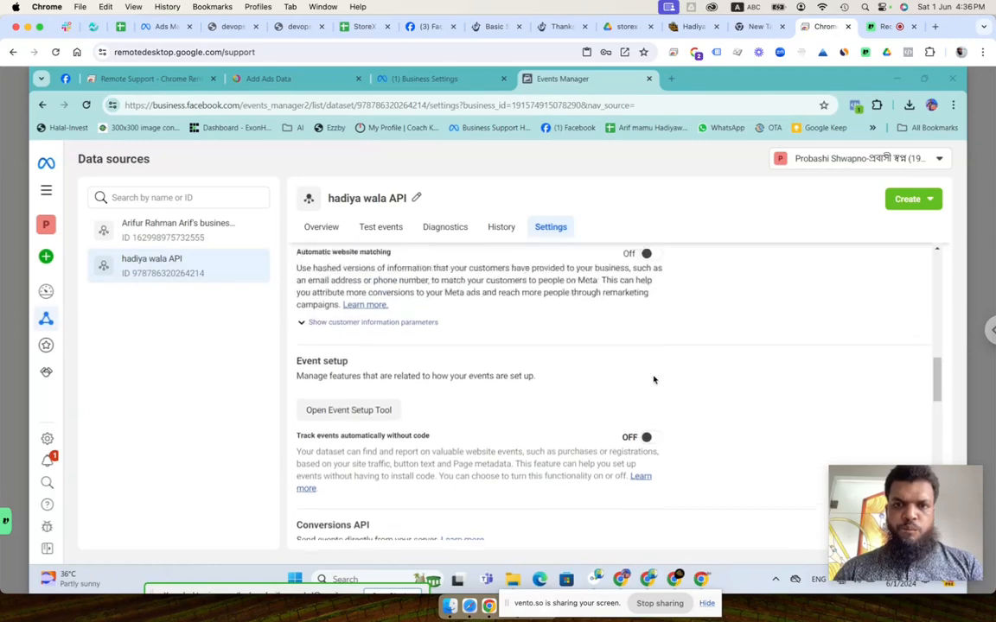
{"action": "left_click", "coordinate": [653, 328]}
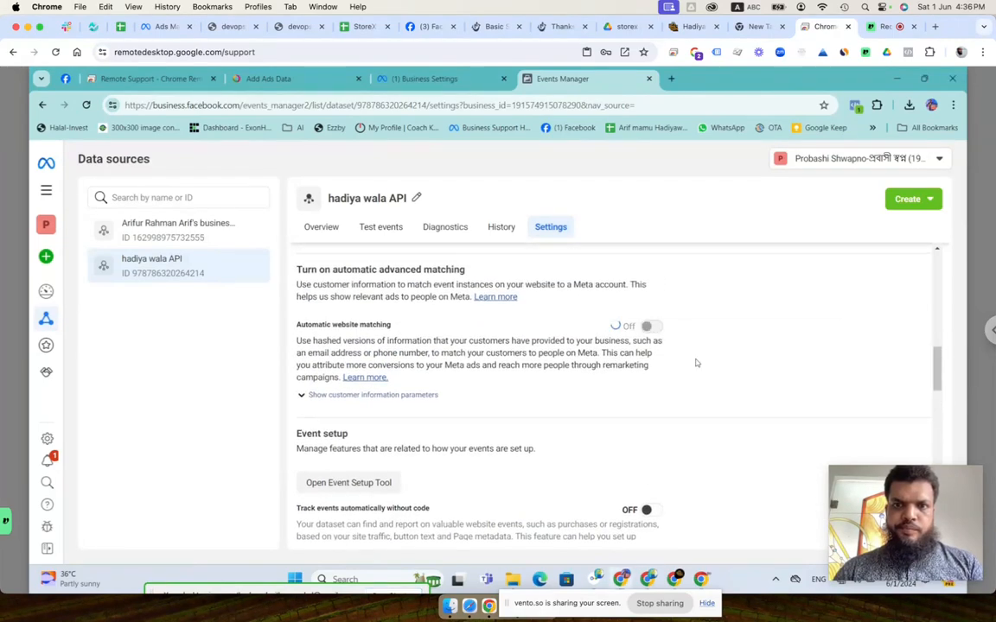
Try to generate a Conversions API access token under the direct integration setup.
{"action": "scroll", "coordinate": [711, 425], "scroll_direction": "down", "scroll_amount": 1}
{"action": "scroll", "coordinate": [711, 425], "scroll_direction": "down", "scroll_amount": 4}
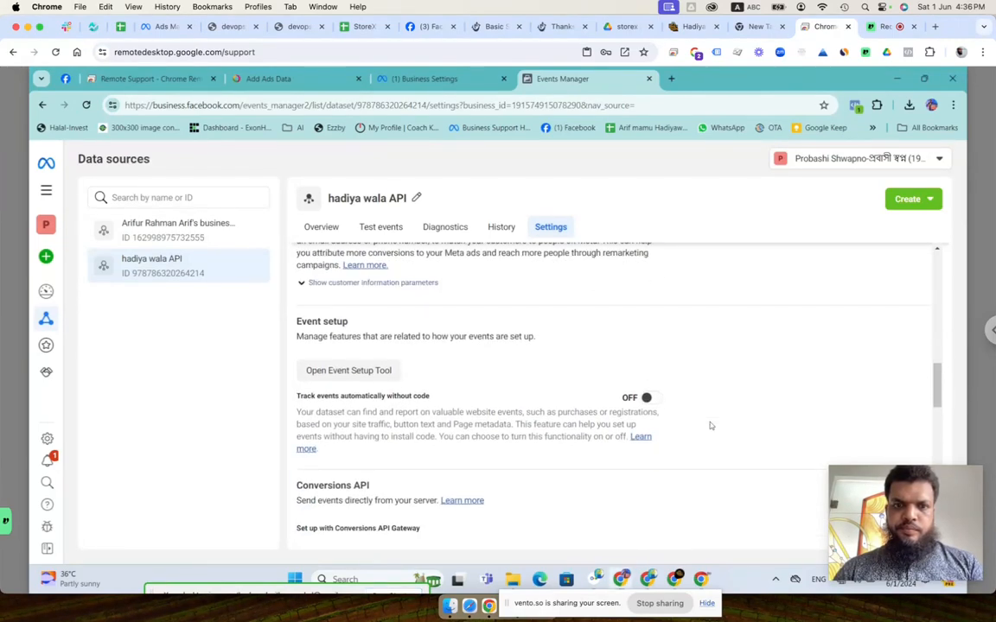
{"action": "scroll", "coordinate": [711, 426], "scroll_direction": "down", "scroll_amount": 4}
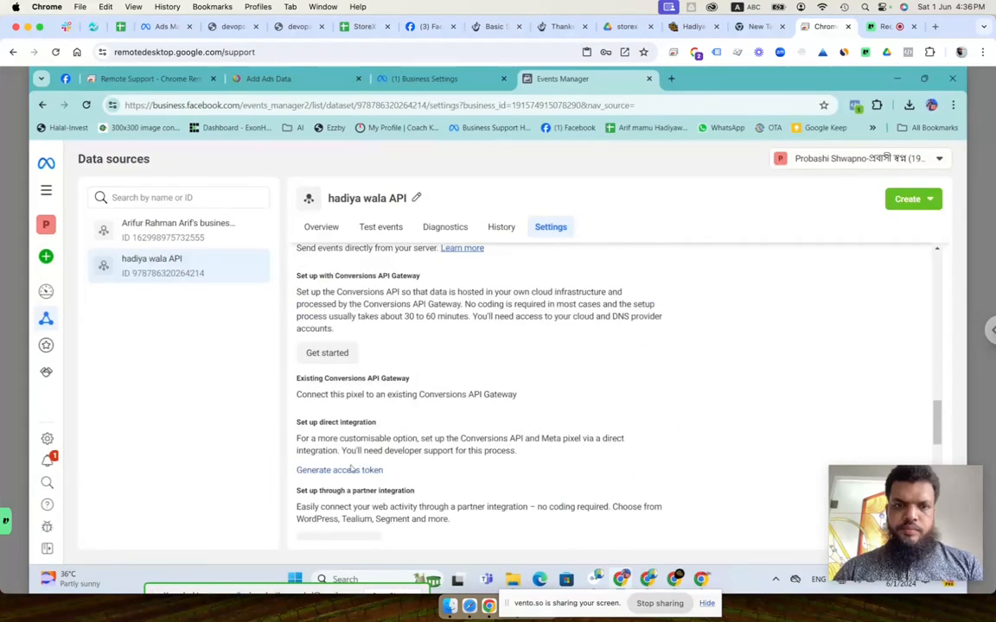
{"action": "scroll", "coordinate": [344, 467], "scroll_direction": "down", "scroll_amount": 3}
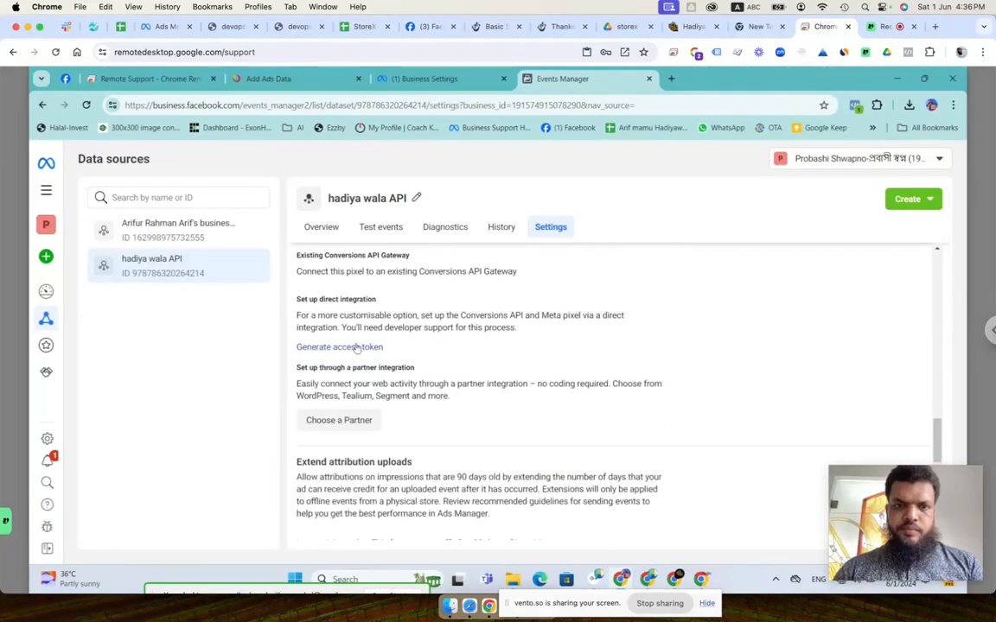
{"action": "left_click", "coordinate": [352, 347]}
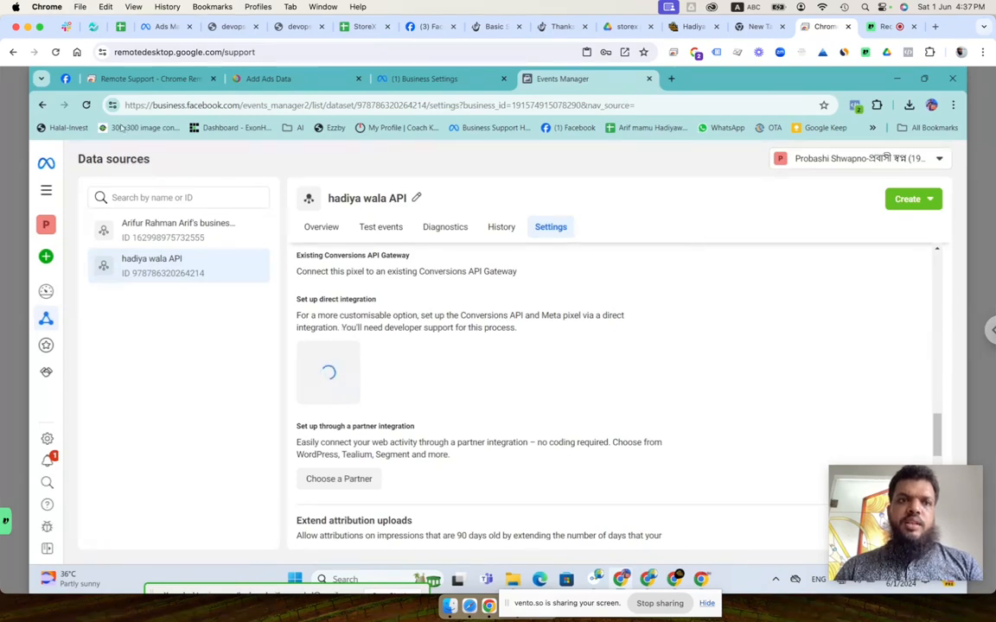
Reload the dataset's settings page and request the direct integration access token again.
{"action": "left_click", "coordinate": [86, 106]}
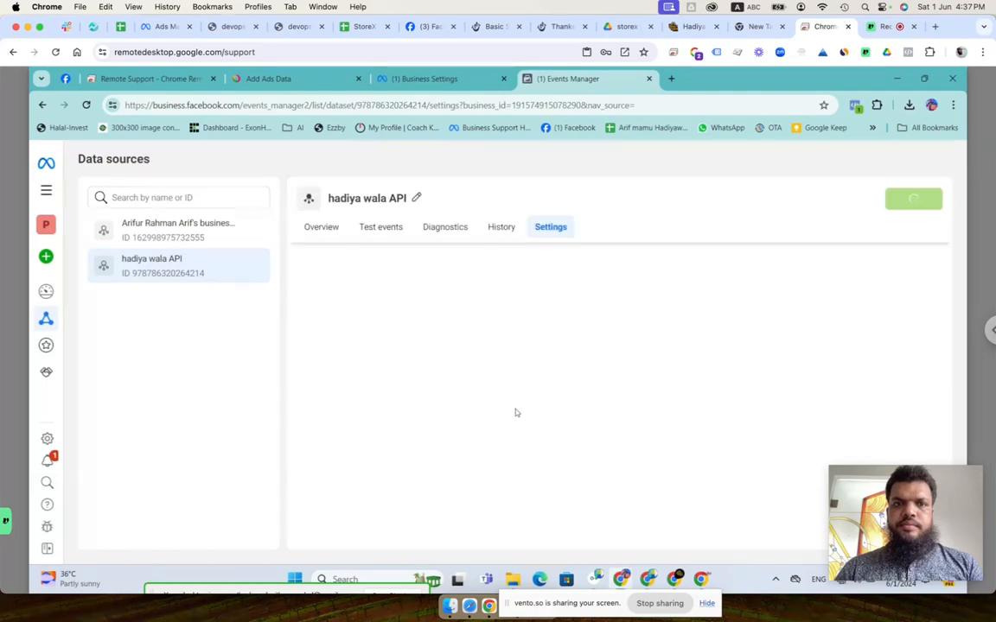
{"action": "scroll", "coordinate": [515, 413], "scroll_direction": "down", "scroll_amount": 5}
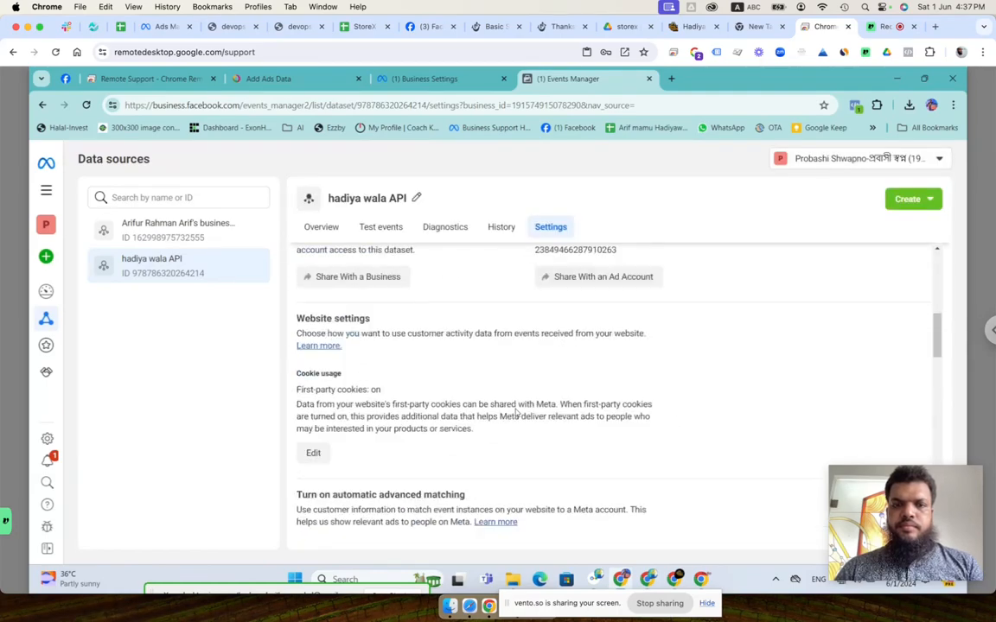
{"action": "scroll", "coordinate": [515, 413], "scroll_direction": "down", "scroll_amount": 1}
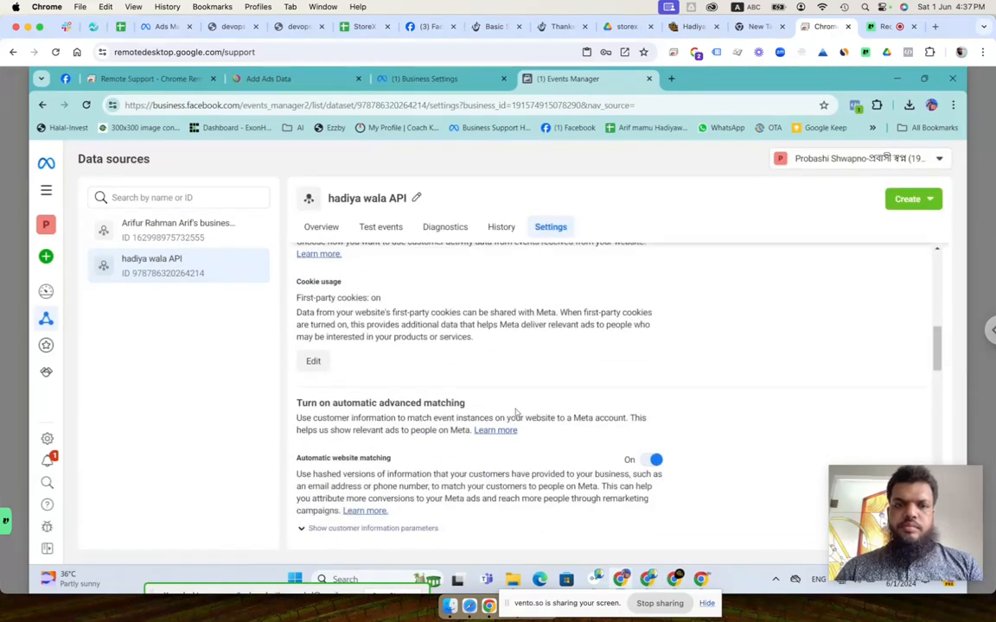
{"action": "scroll", "coordinate": [516, 413], "scroll_direction": "down", "scroll_amount": 8}
{"action": "scroll", "coordinate": [517, 410], "scroll_direction": "down", "scroll_amount": 5}
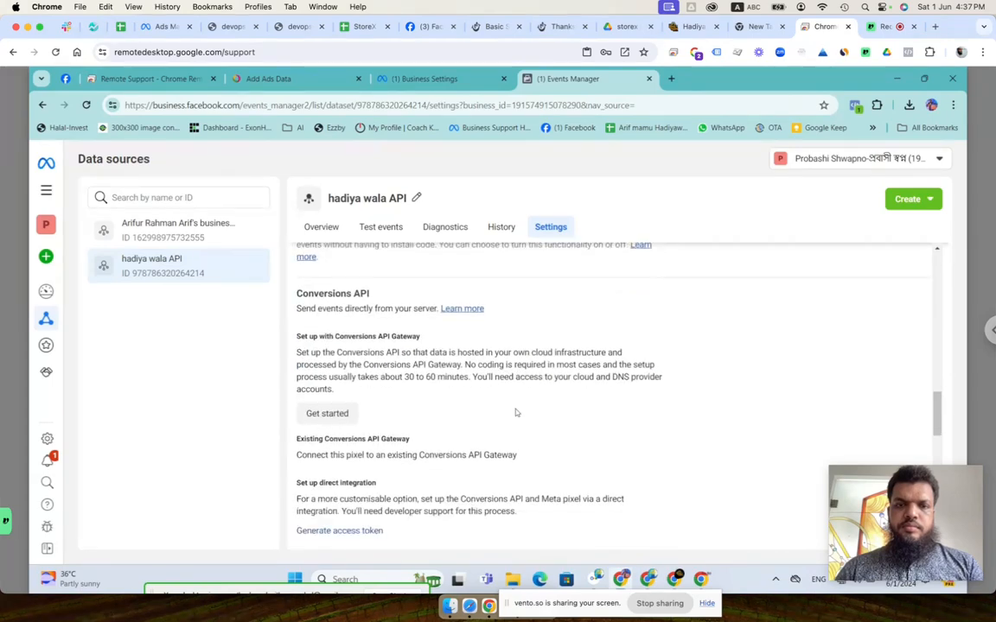
{"action": "scroll", "coordinate": [516, 410], "scroll_direction": "down", "scroll_amount": 3}
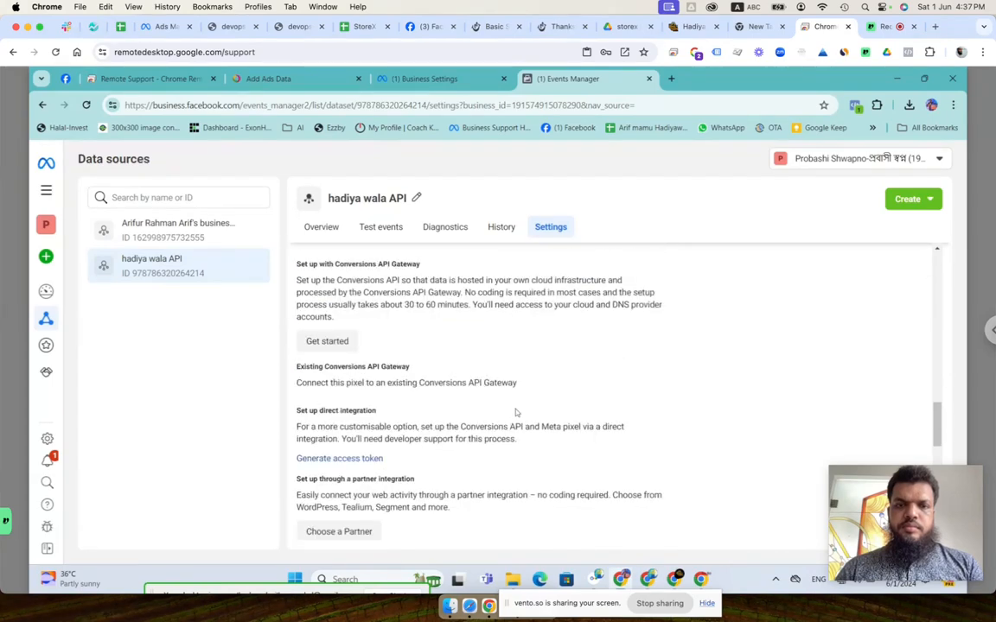
{"action": "left_click", "coordinate": [353, 462]}
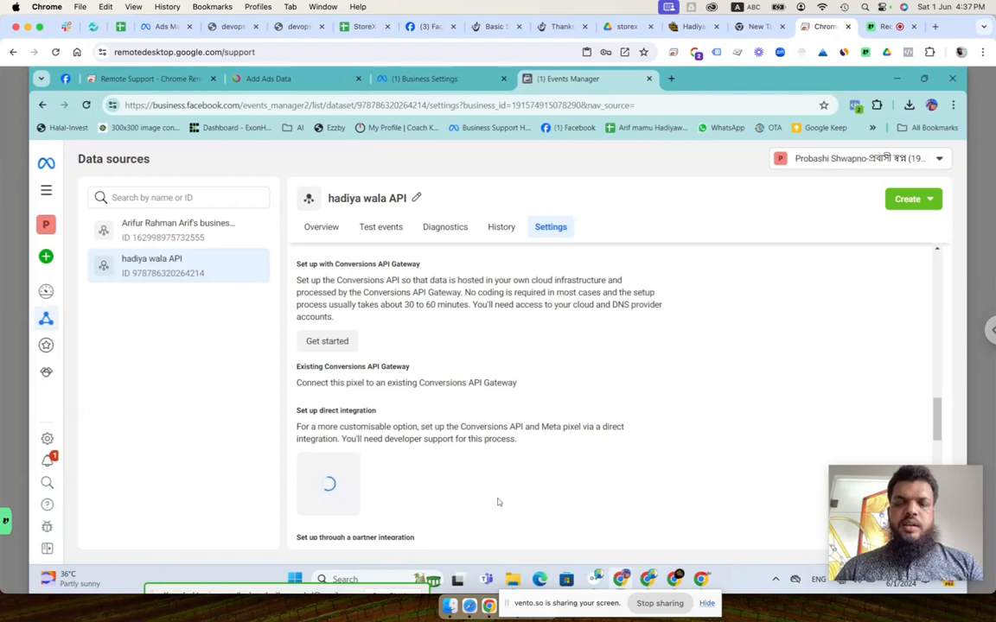
Copy the generated access token into the Access Token field of the store's Add Ads Data form and add the entry.
{"action": "left_click", "coordinate": [437, 523]}
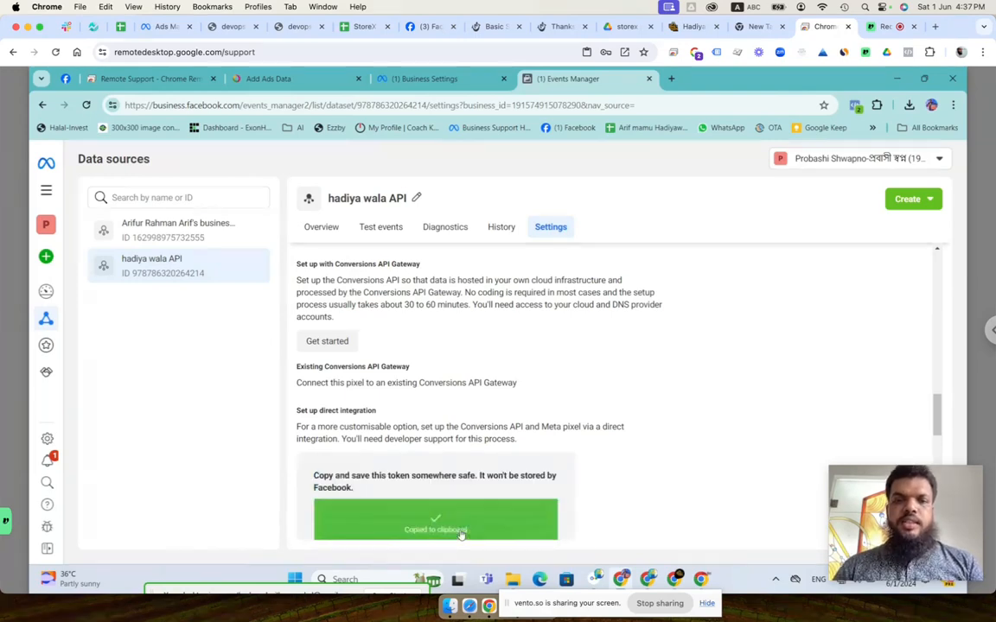
{"action": "left_click", "coordinate": [263, 79]}
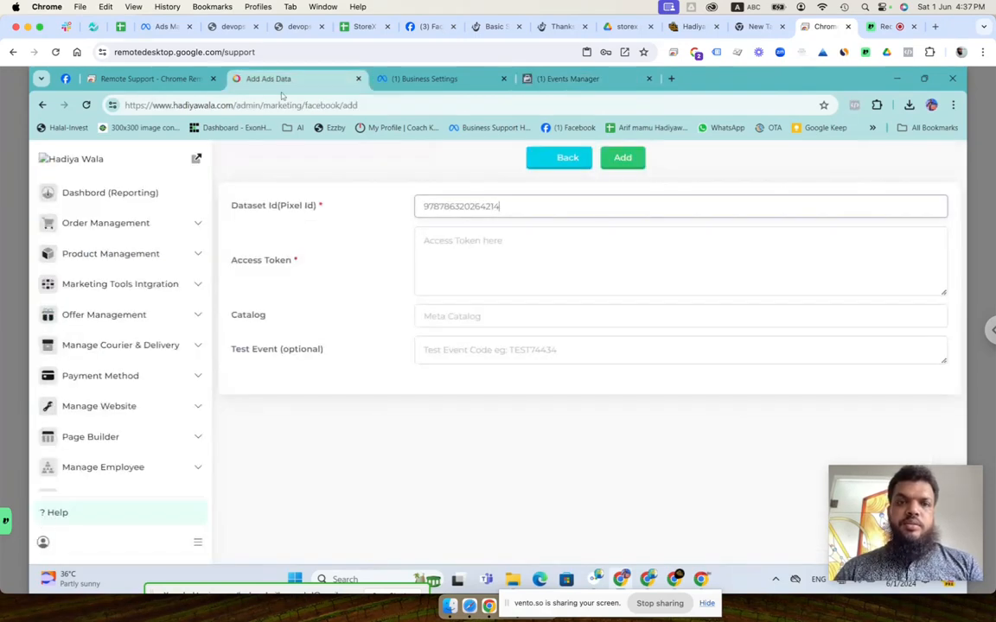
{"action": "key", "text": "super+v"}
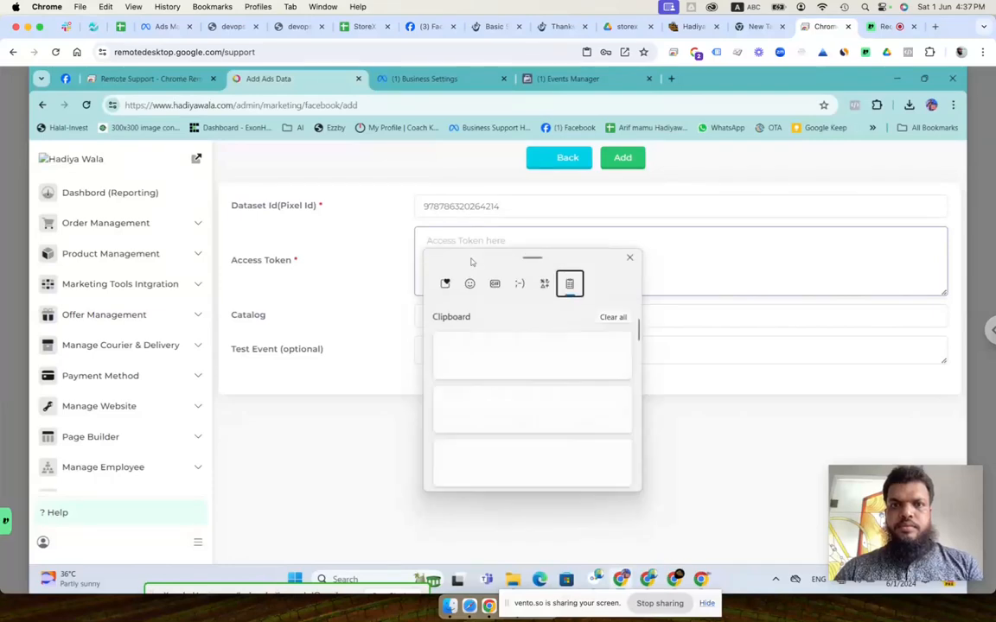
{"action": "left_click", "coordinate": [678, 261]}
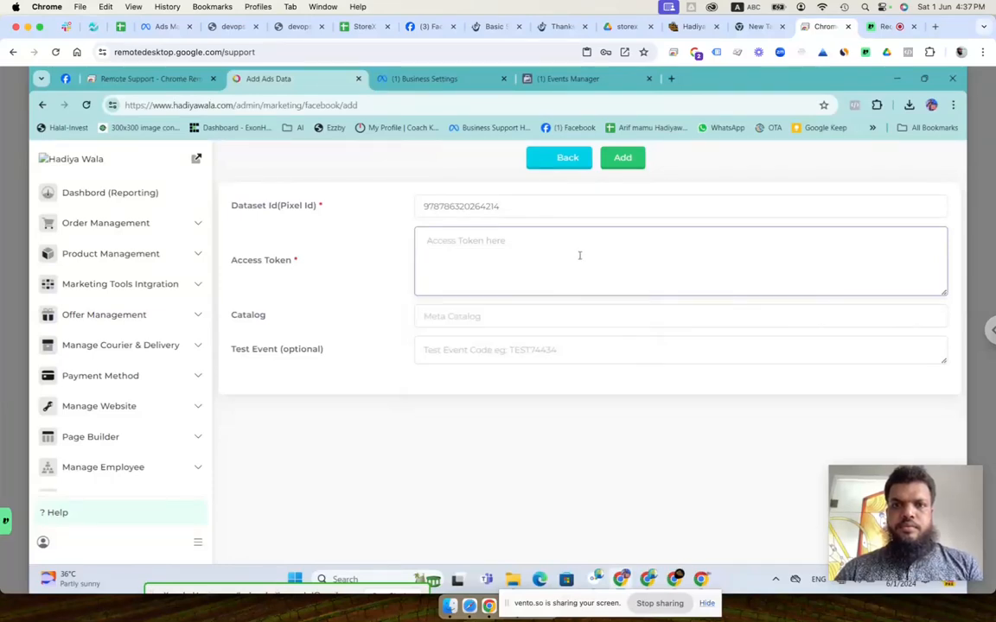
{"action": "right_click", "coordinate": [529, 251]}
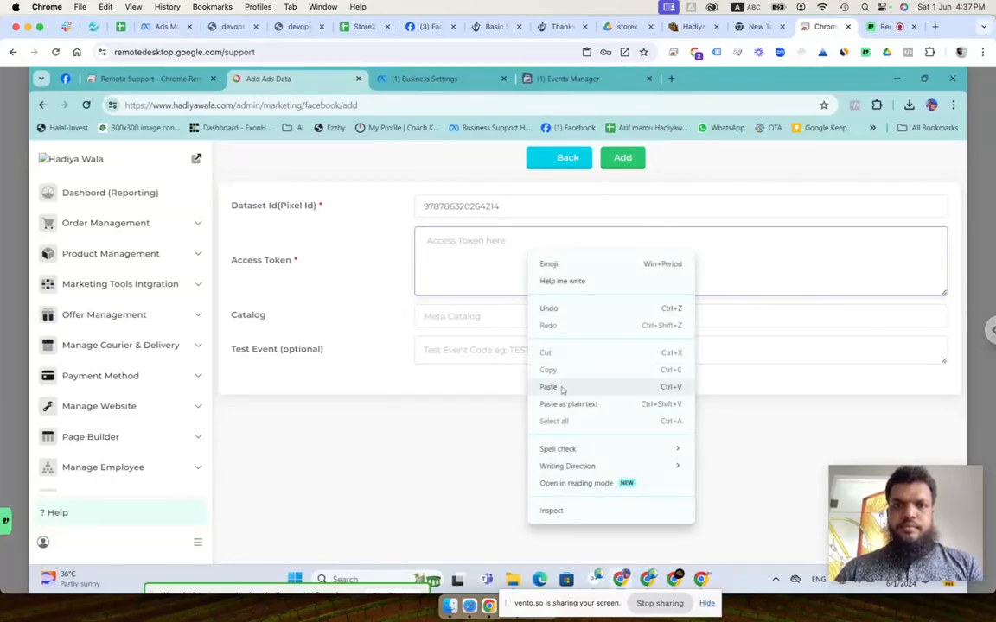
{"action": "left_click", "coordinate": [553, 389]}
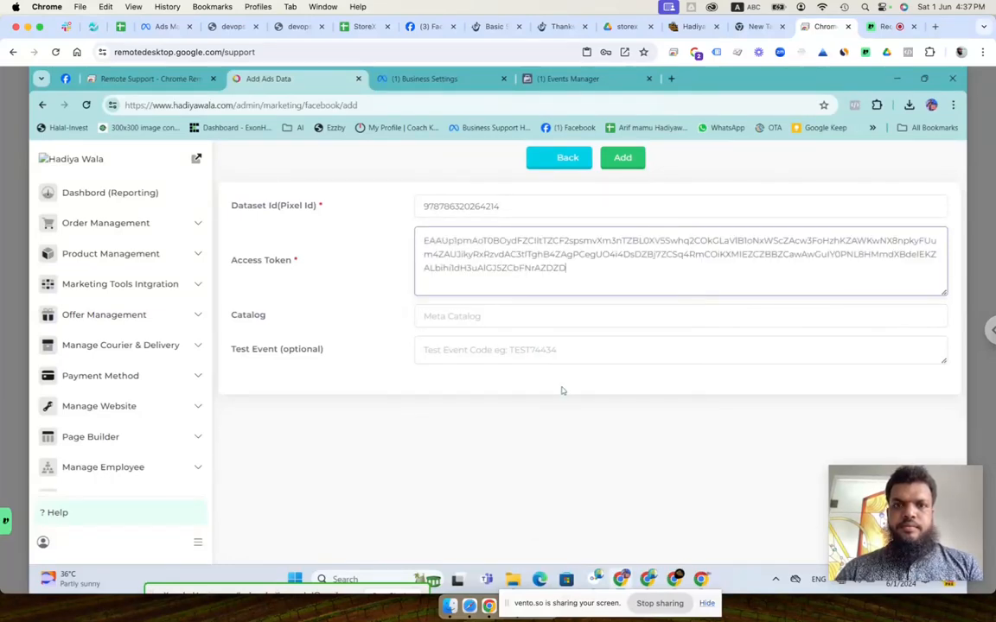
{"action": "left_click", "coordinate": [625, 159]}
Start creating an allow list under the website traffic permissions in the hadiya wala API dataset's settings in Events Manager.
{"action": "left_click", "coordinate": [450, 79]}
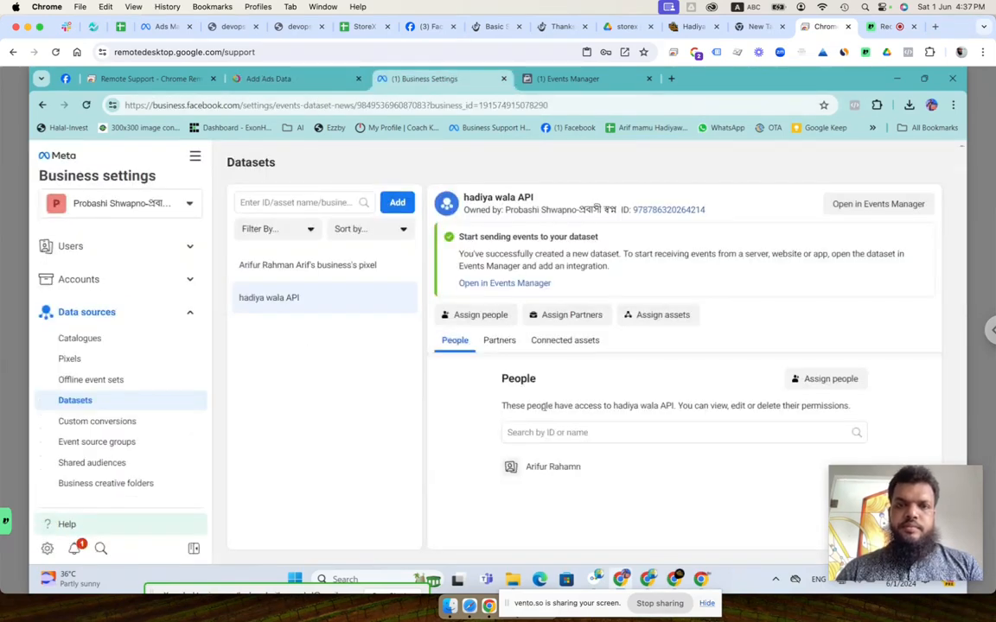
{"action": "left_click", "coordinate": [567, 79]}
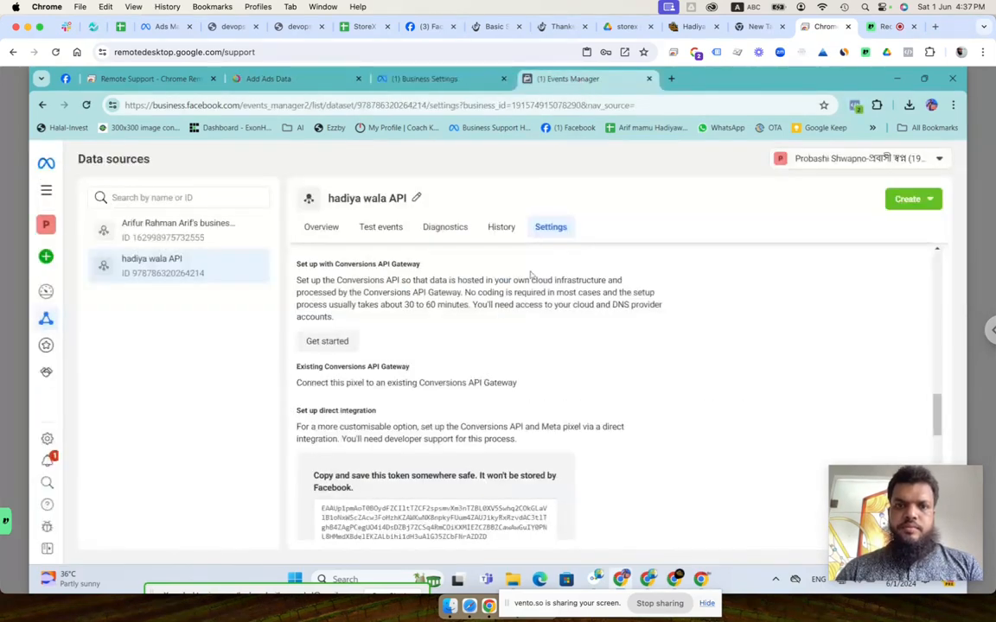
{"action": "scroll", "coordinate": [501, 474], "scroll_direction": "down", "scroll_amount": 3}
{"action": "scroll", "coordinate": [500, 474], "scroll_direction": "down", "scroll_amount": 6}
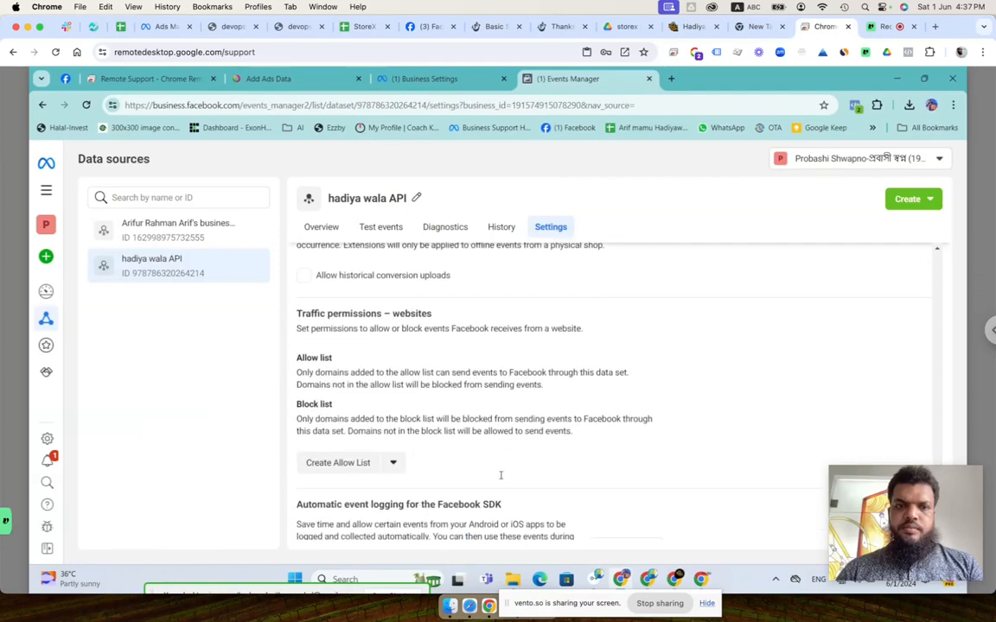
{"action": "left_click", "coordinate": [338, 409]}
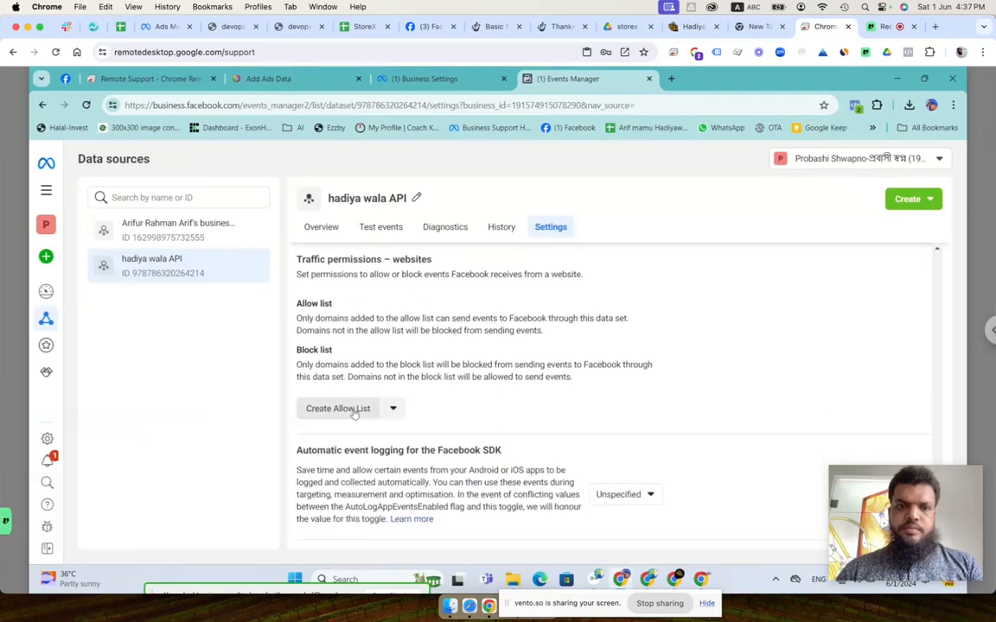
{"action": "left_click", "coordinate": [412, 314]}
Copy the domain hadiyawala.com from the web address of the store's admin page.
{"action": "left_click", "coordinate": [299, 78]}
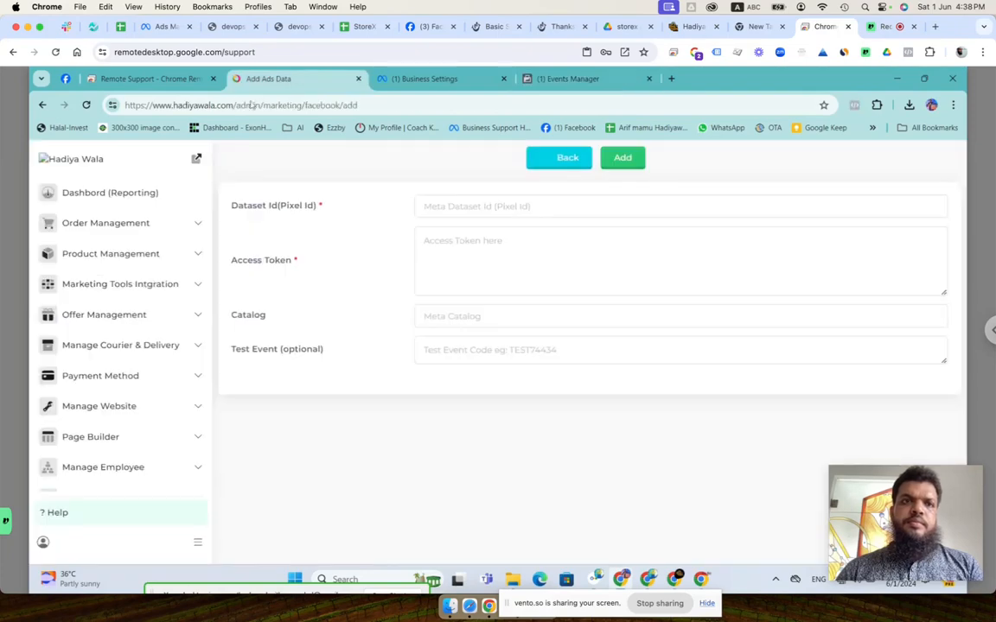
{"action": "left_click_drag", "start_coordinate": [234, 104], "coordinate": [173, 104]}
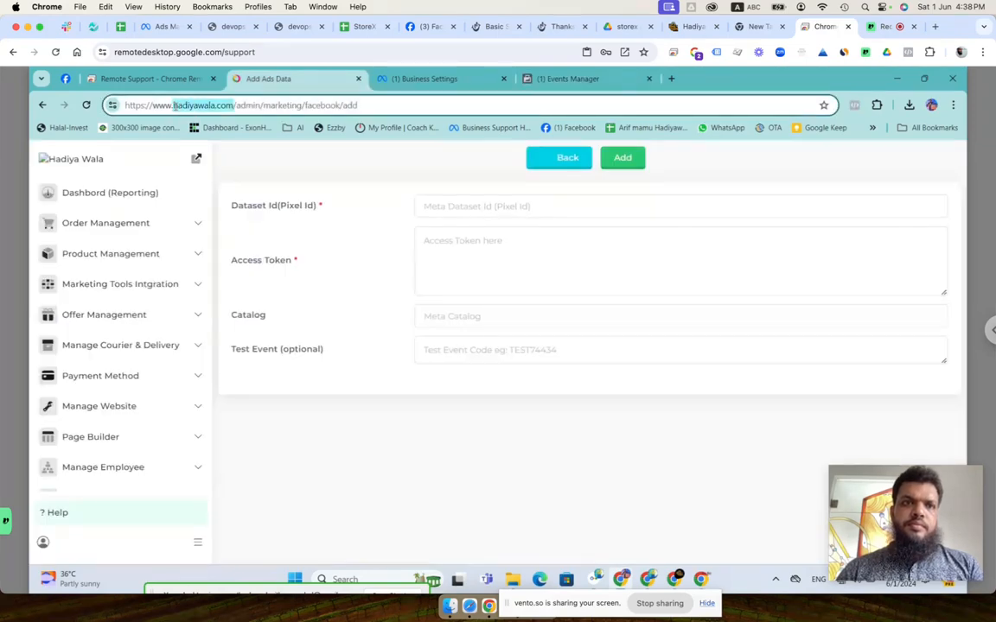
{"action": "right_click", "coordinate": [198, 109]}
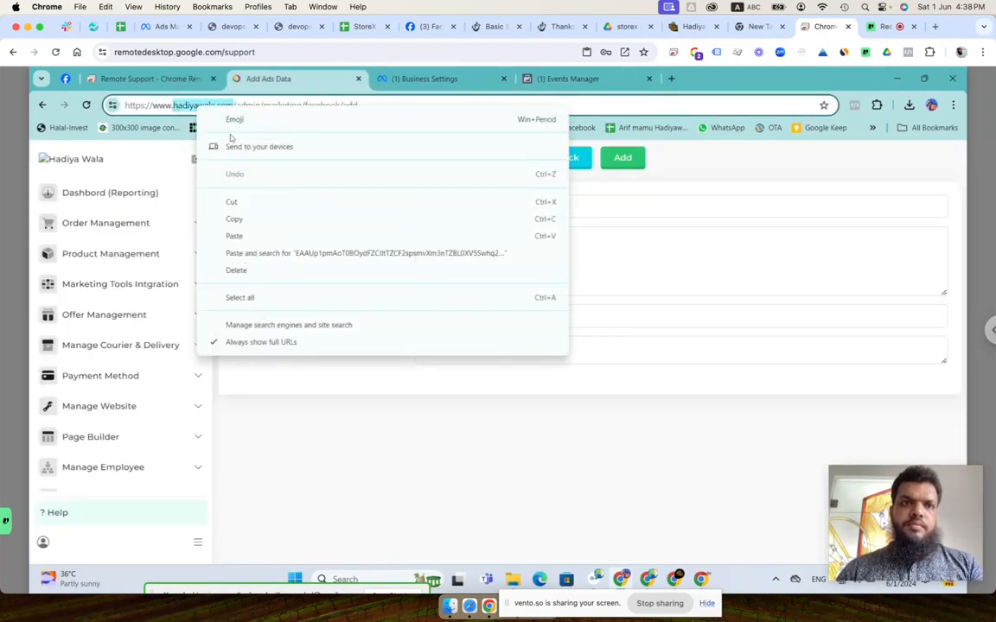
{"action": "left_click", "coordinate": [252, 221]}
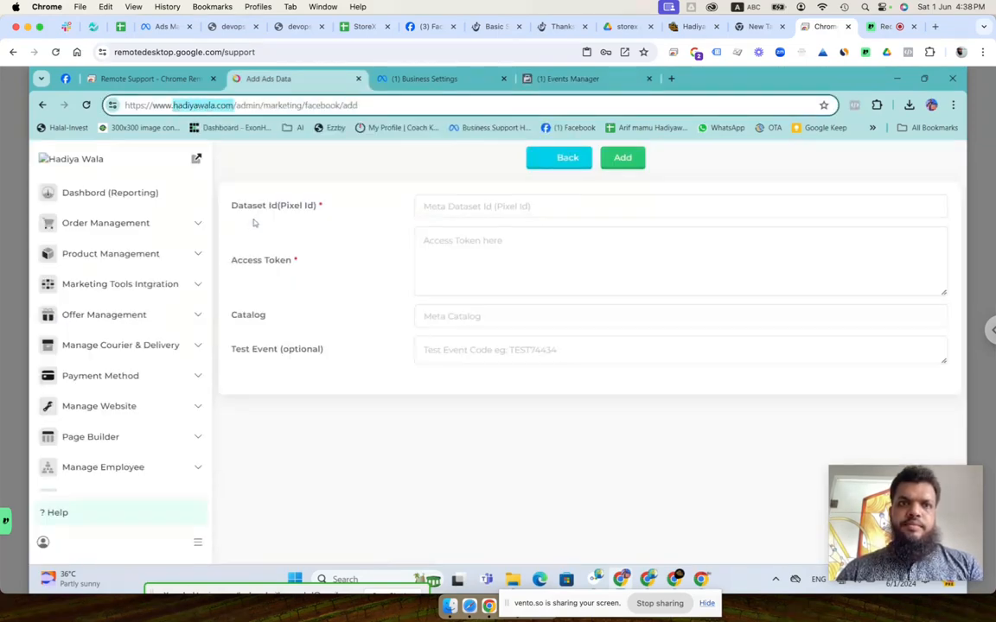
Add the copied domain hadiyawala.com to the dataset's allow list in Events Manager and close the traffic permissions dialog.
{"action": "left_click", "coordinate": [443, 79]}
{"action": "left_click", "coordinate": [553, 78]}
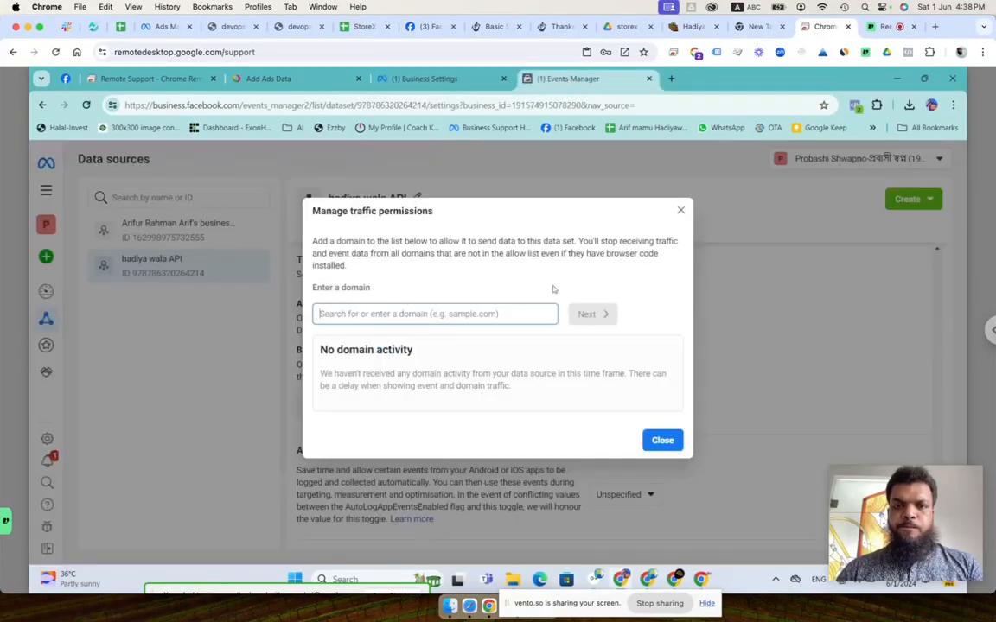
{"action": "right_click", "coordinate": [443, 315]}
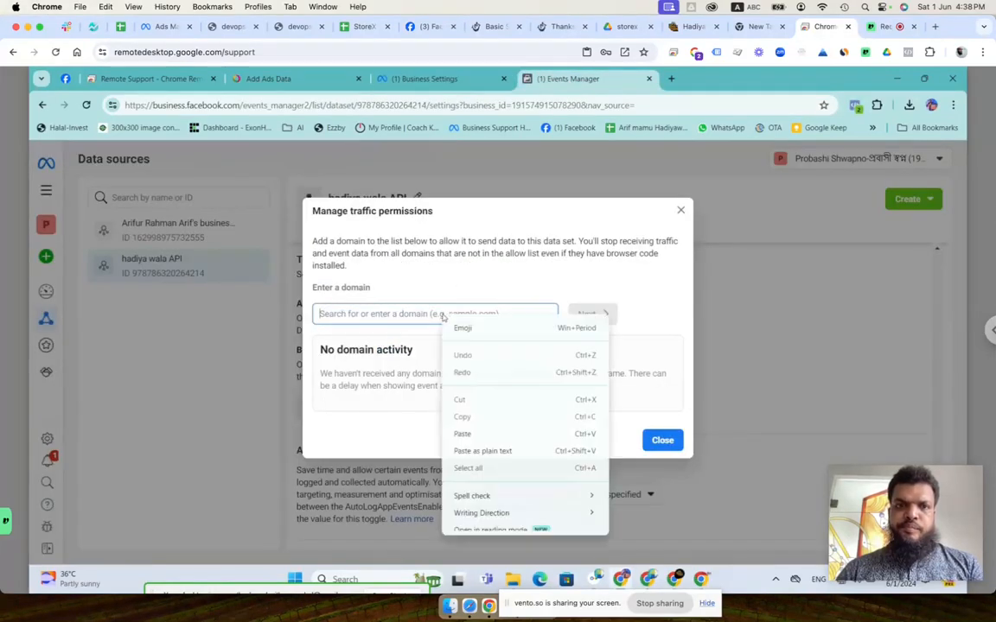
{"action": "left_click", "coordinate": [460, 431]}
{"action": "left_click", "coordinate": [589, 313]}
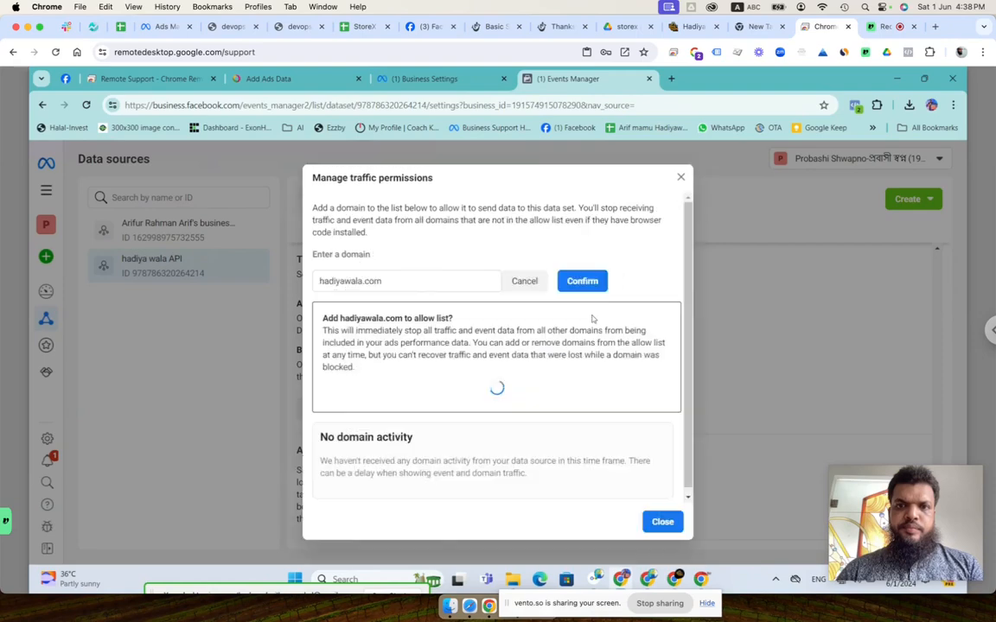
{"action": "left_click", "coordinate": [583, 283]}
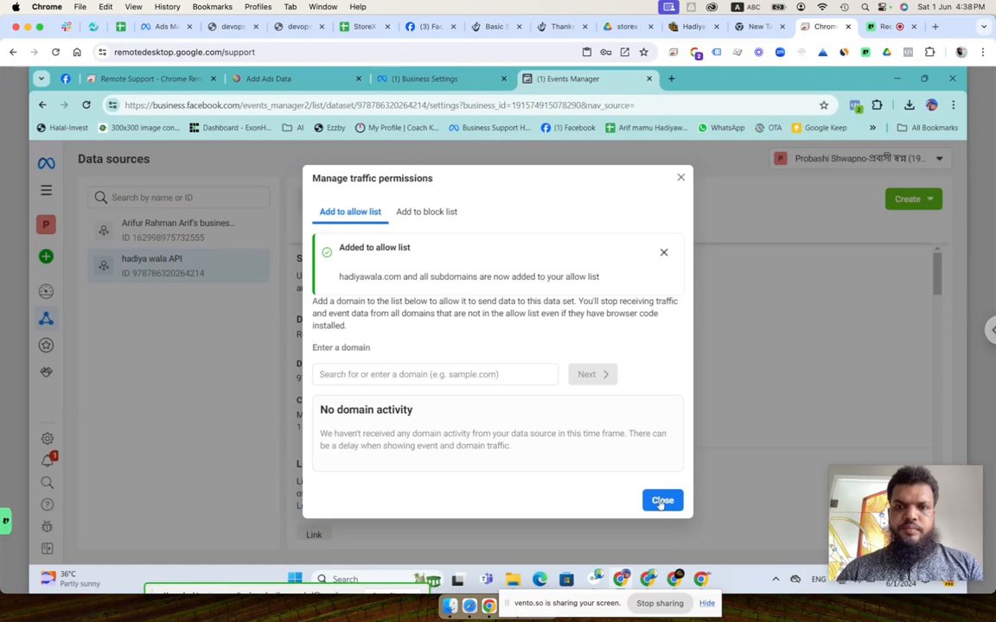
{"action": "left_click", "coordinate": [661, 501]}
Set automatic event logging for the Facebook SDK to Off in the dataset's settings.
{"action": "scroll", "coordinate": [679, 516], "scroll_direction": "down", "scroll_amount": 10}
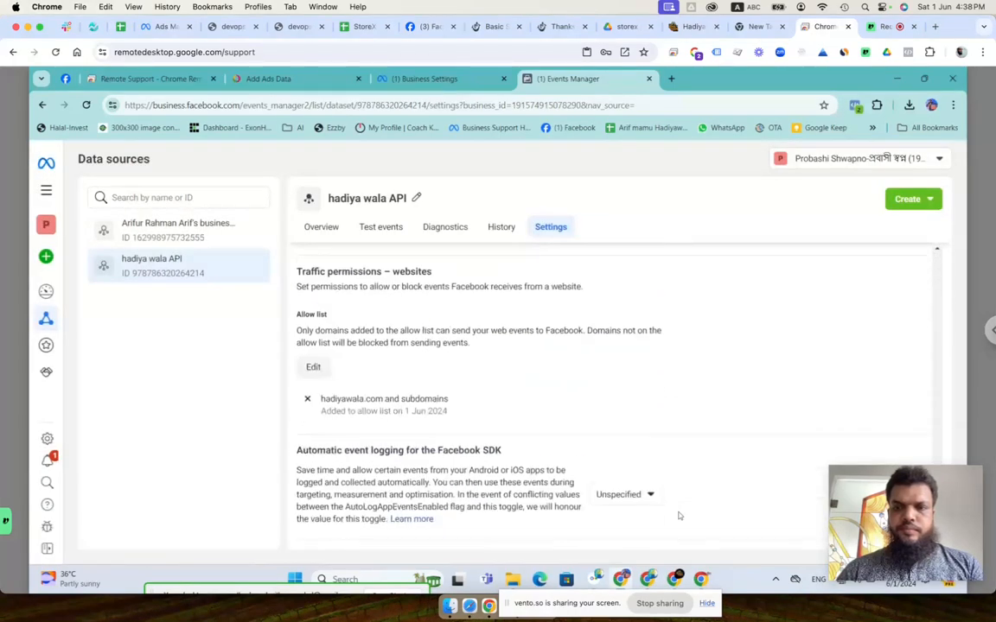
{"action": "left_click", "coordinate": [648, 494]}
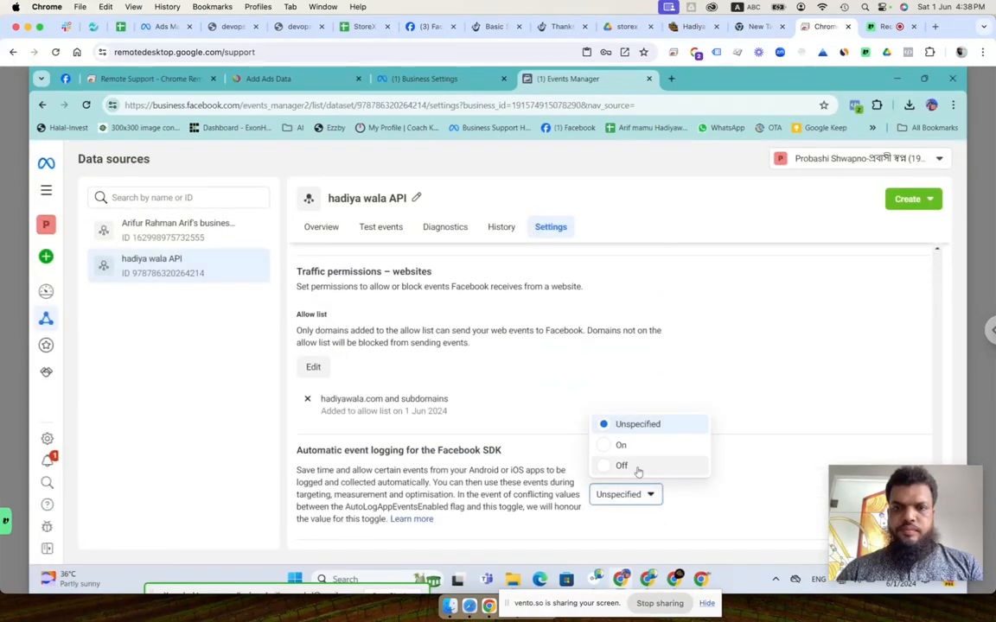
{"action": "left_click", "coordinate": [636, 468]}
{"action": "left_click", "coordinate": [642, 337]}
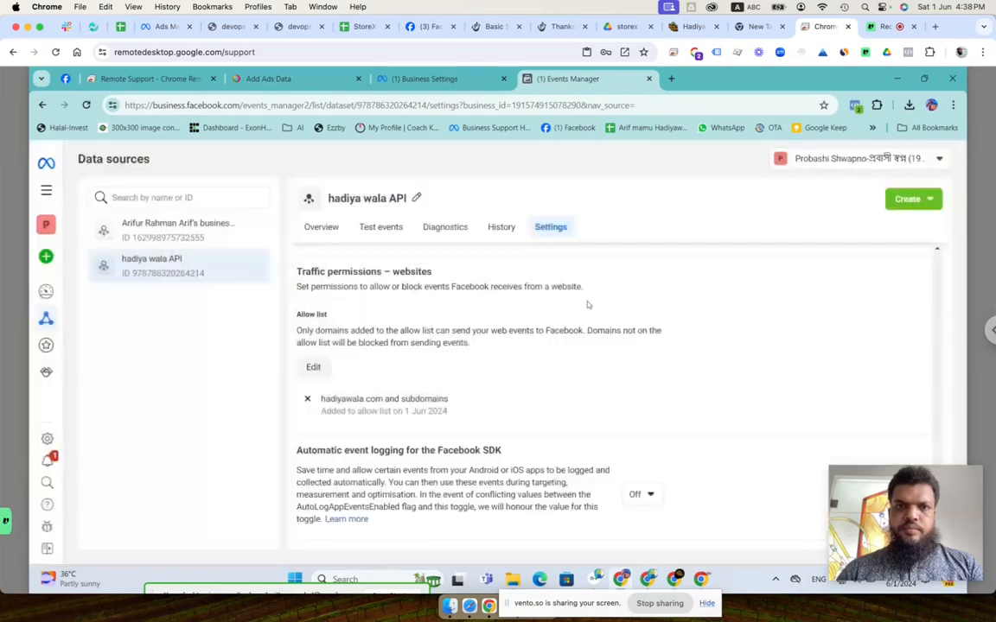
Expand the server events check in the dataset's test events and open its Graph API Explorer.
{"action": "left_click", "coordinate": [385, 225]}
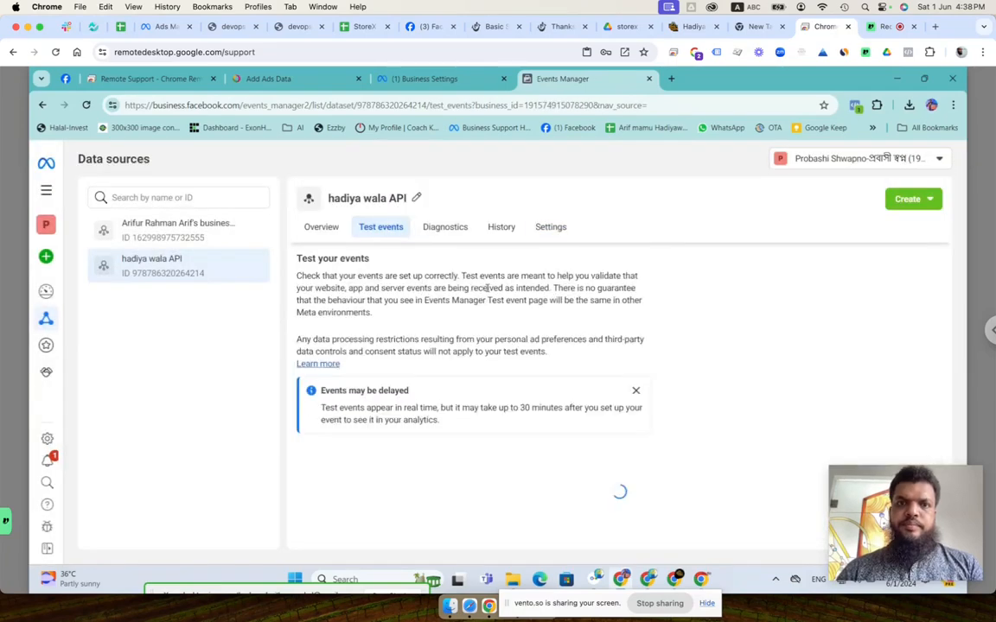
{"action": "left_click", "coordinate": [636, 391]}
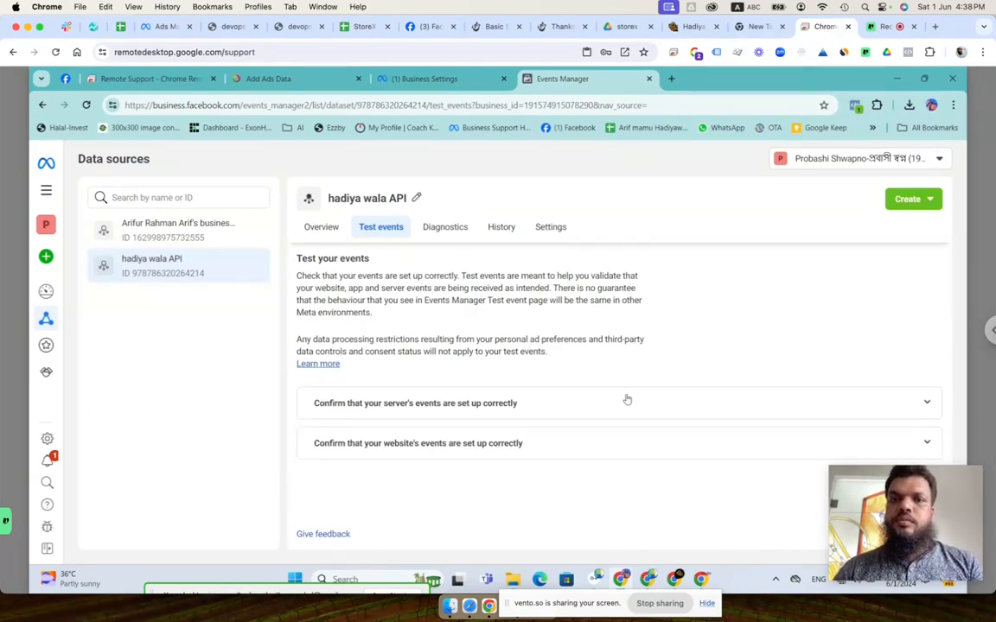
{"action": "left_click", "coordinate": [529, 404]}
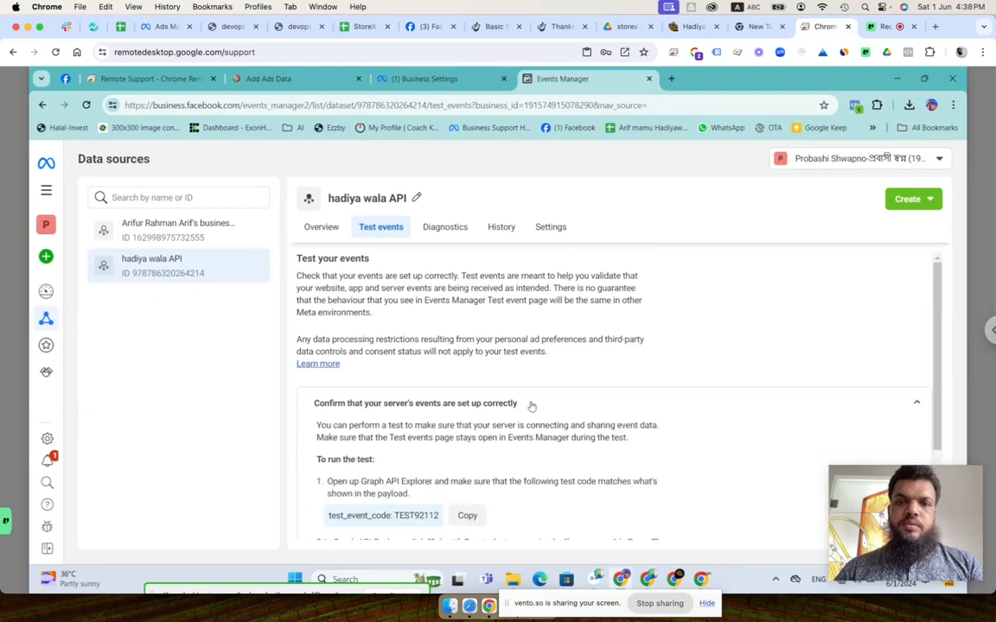
{"action": "scroll", "coordinate": [438, 447], "scroll_direction": "down", "scroll_amount": 3}
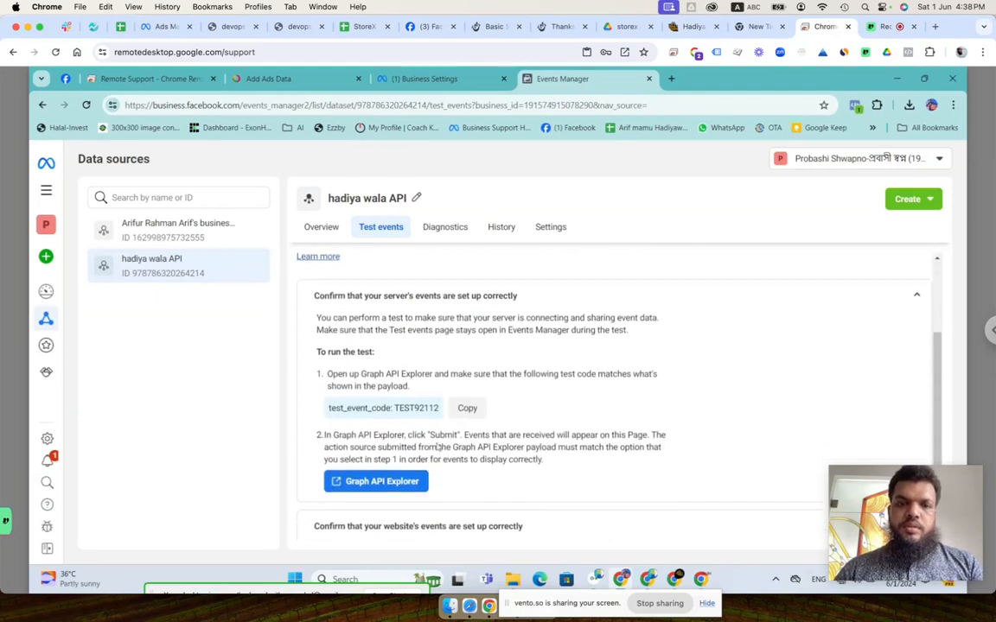
{"action": "left_click", "coordinate": [377, 475]}
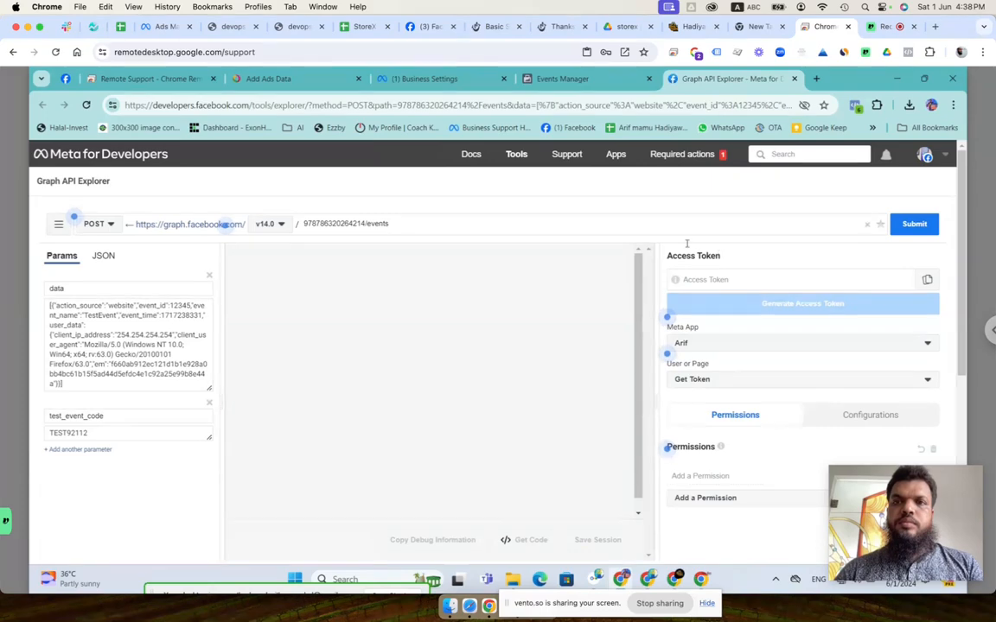
Open the saved Facebook Conversion API entry for editing in the Hadiya Wala store admin and copy its access token.
{"action": "left_click", "coordinate": [716, 281]}
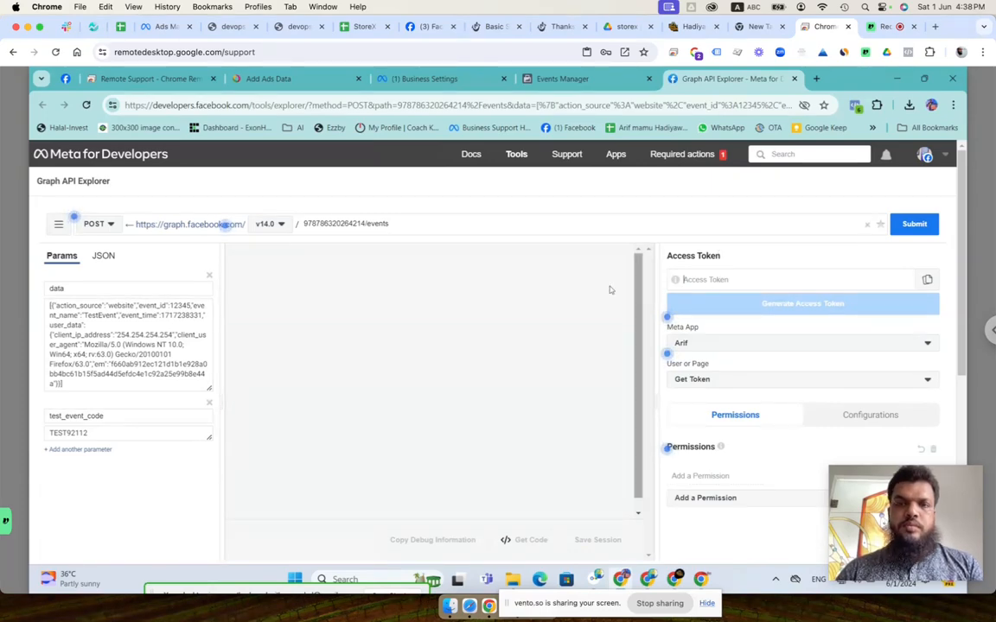
{"action": "left_click", "coordinate": [583, 80]}
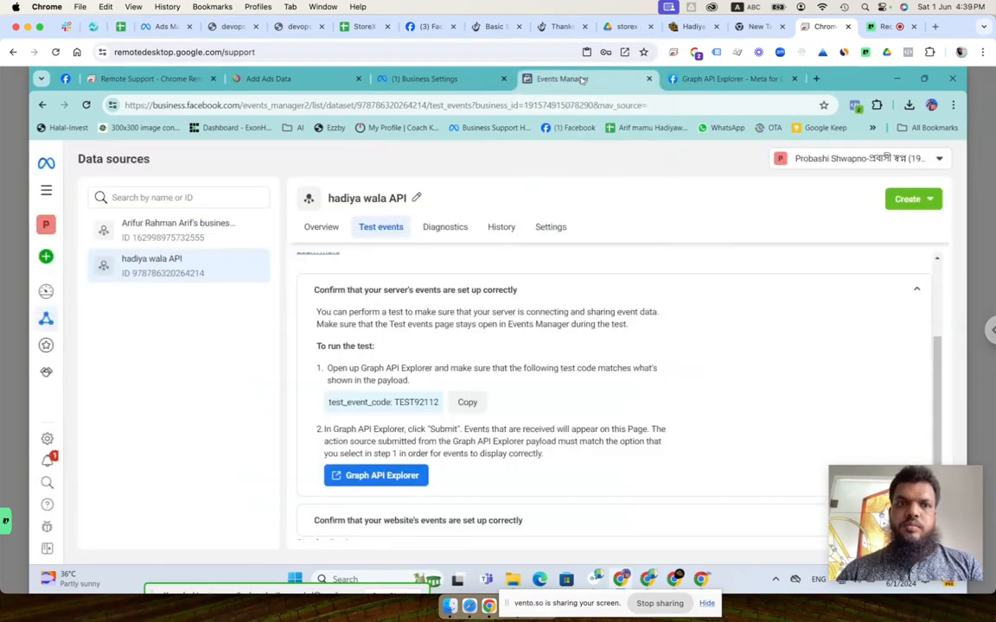
{"action": "left_click", "coordinate": [424, 79]}
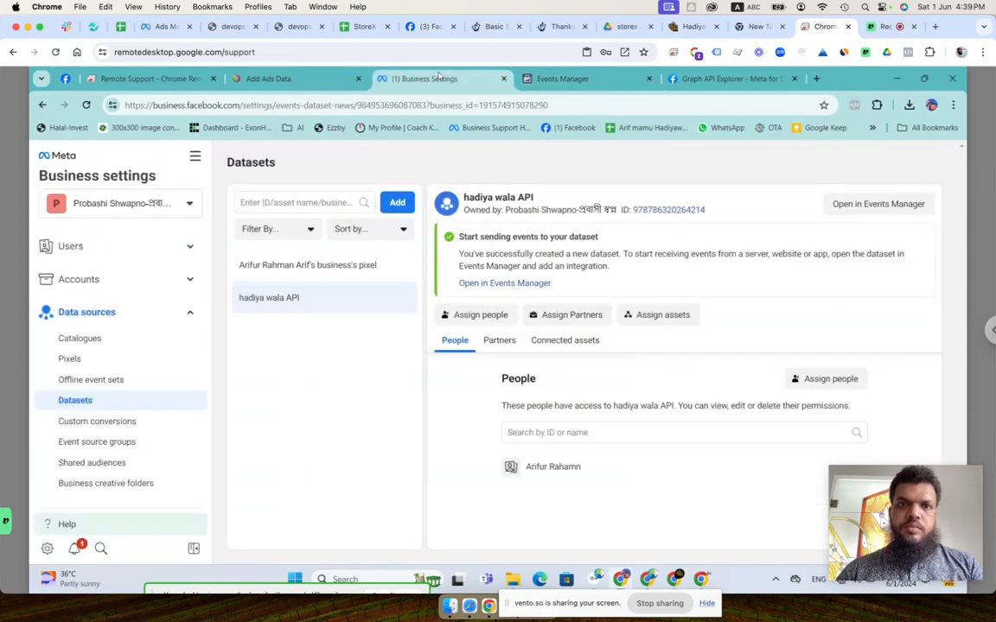
{"action": "left_click", "coordinate": [294, 79]}
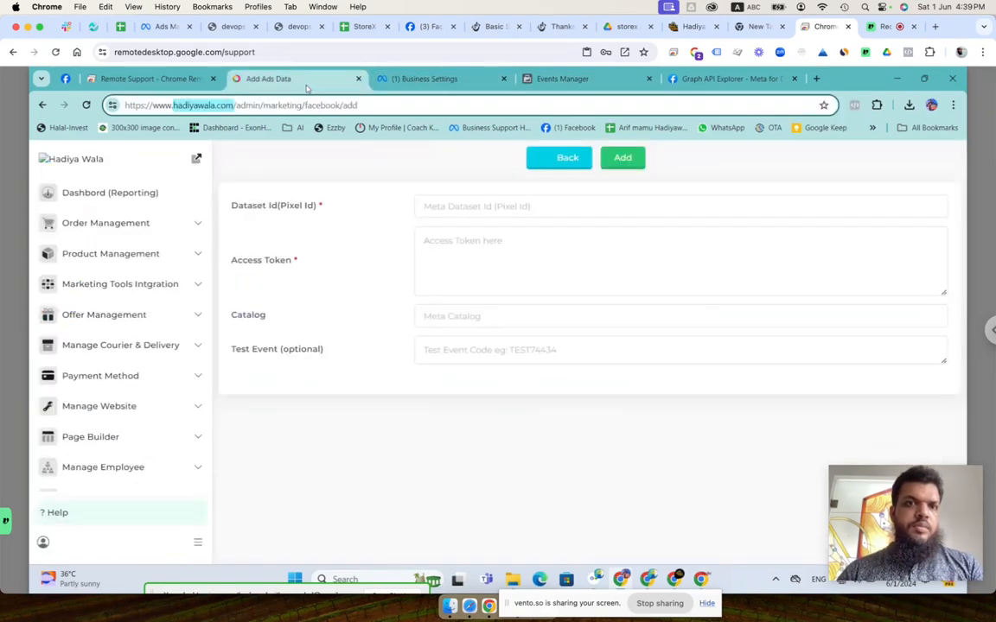
{"action": "left_click", "coordinate": [121, 287]}
{"action": "left_click", "coordinate": [108, 311]}
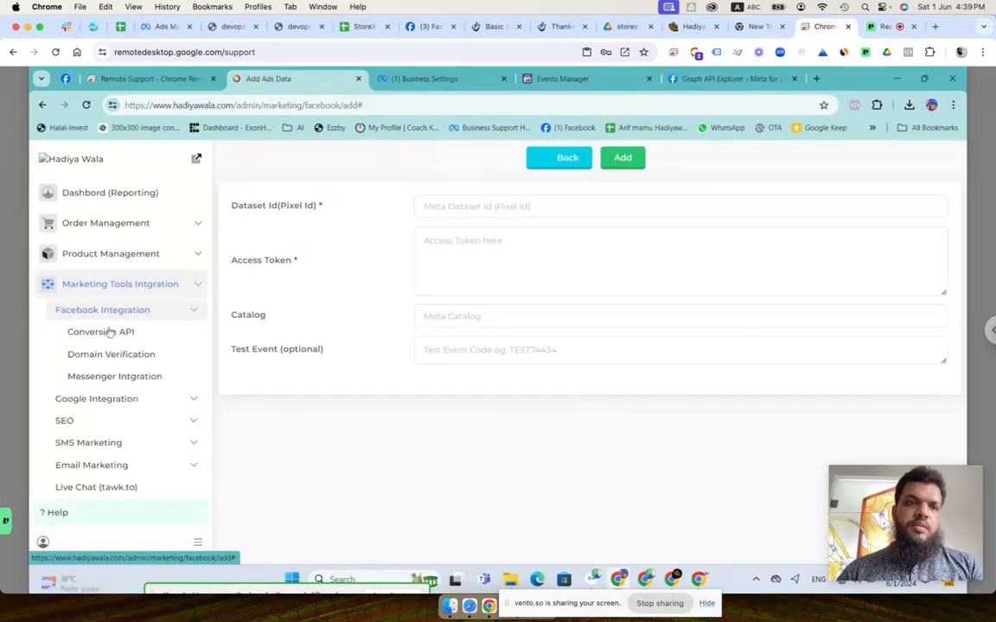
{"action": "left_click", "coordinate": [104, 331]}
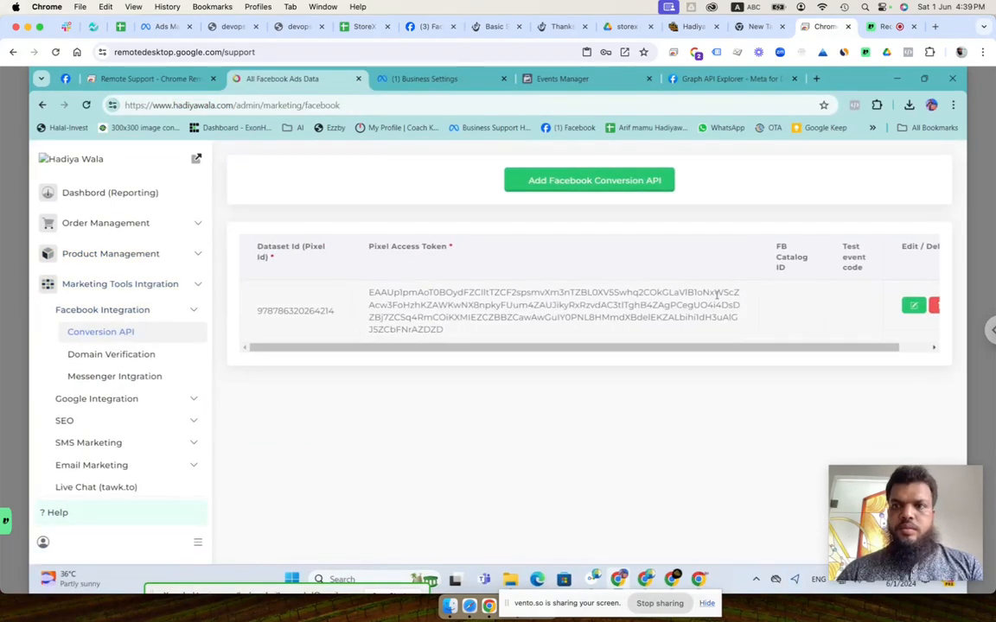
{"action": "left_click", "coordinate": [912, 307]}
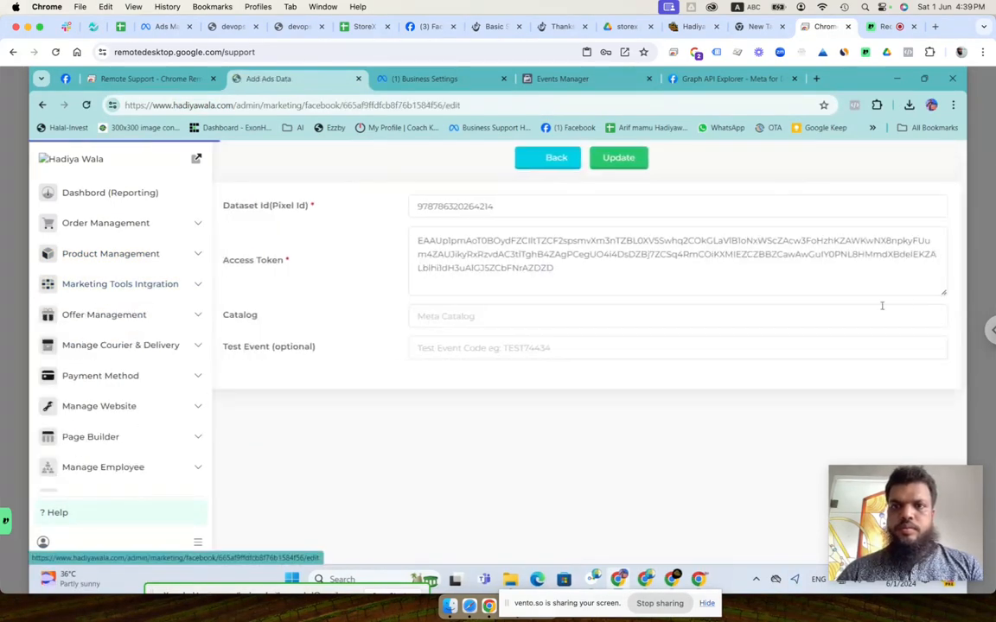
{"action": "triple_click", "coordinate": [624, 254]}
{"action": "right_click", "coordinate": [625, 254]}
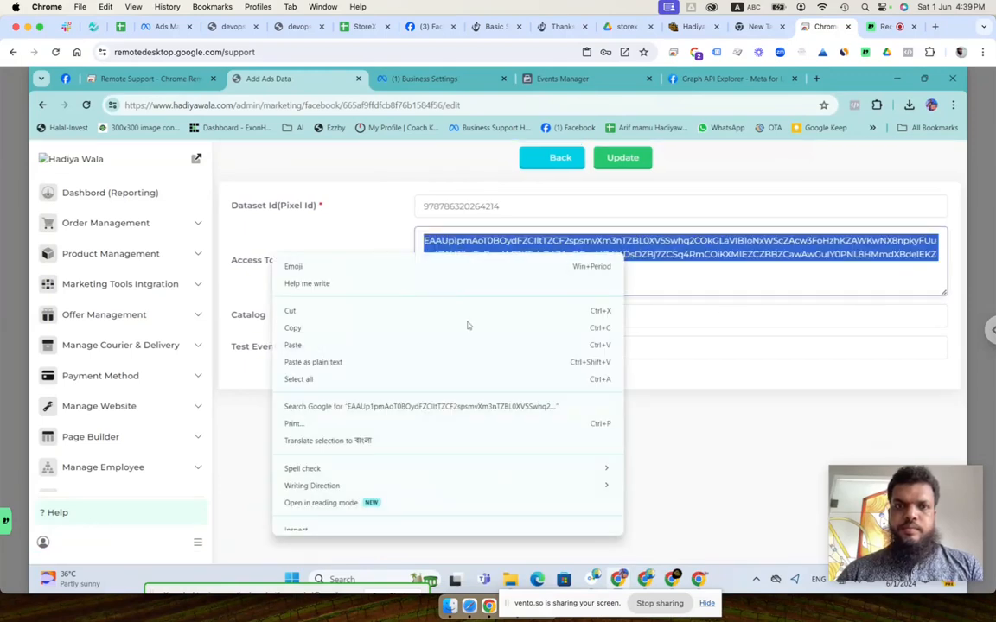
{"action": "left_click", "coordinate": [375, 330]}
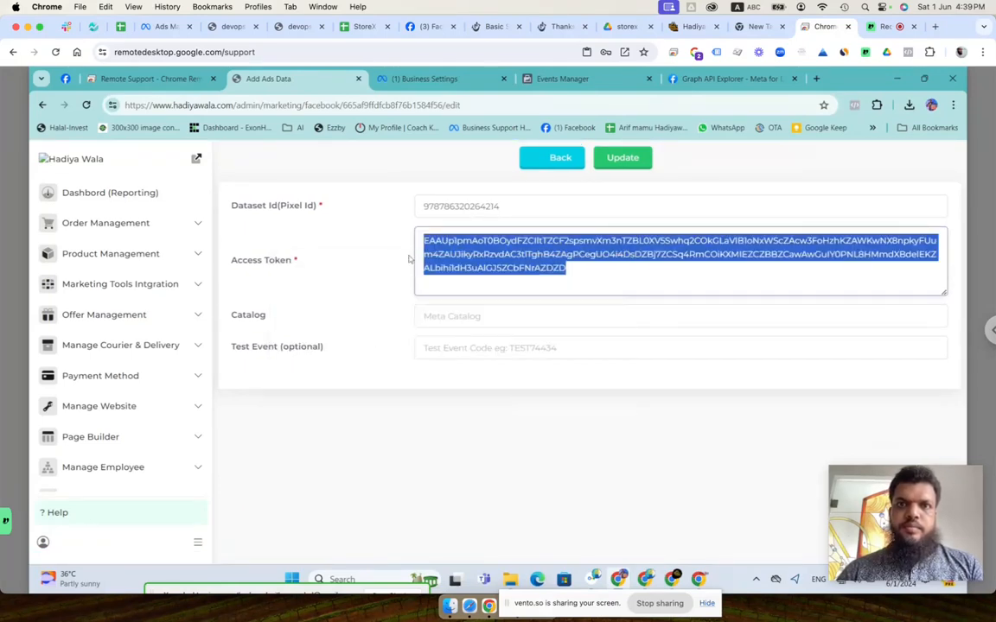
Paste the copied access token into the Access Token field of Graph API Explorer and submit the test event request twice.
{"action": "left_click", "coordinate": [448, 80]}
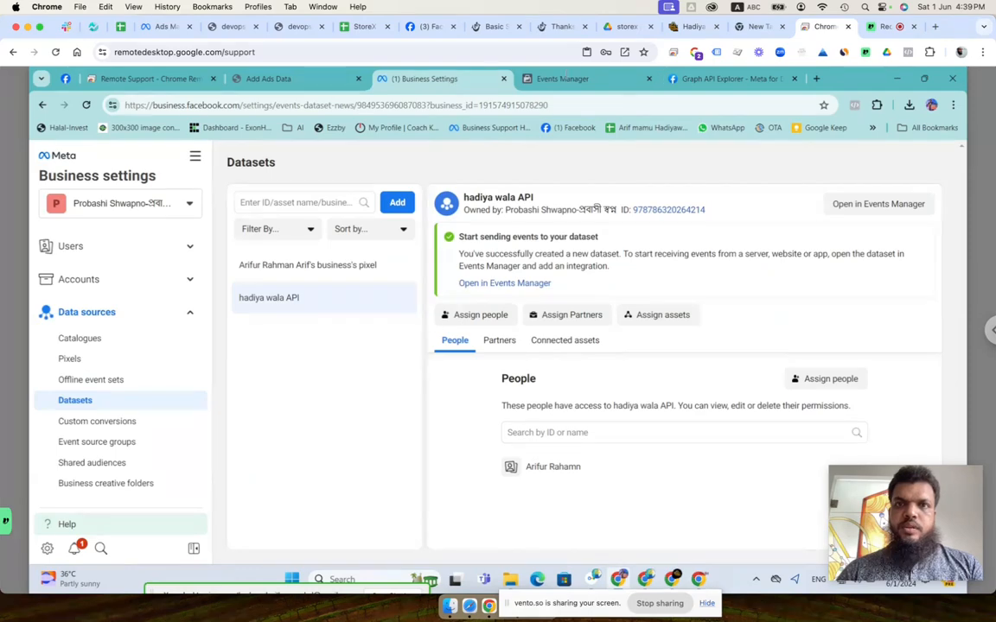
{"action": "left_click", "coordinate": [567, 78]}
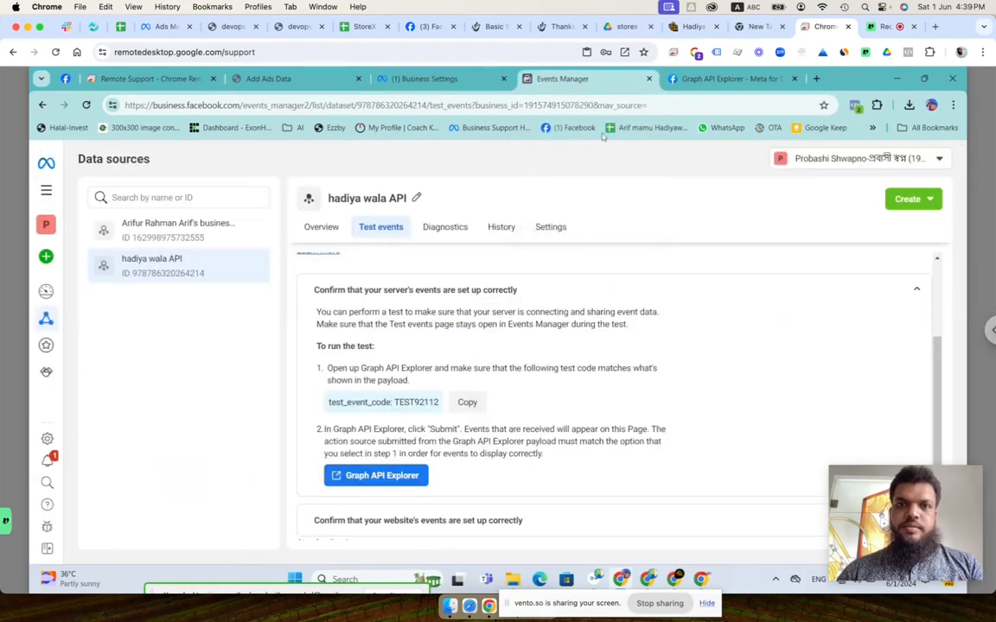
{"action": "left_click", "coordinate": [685, 79]}
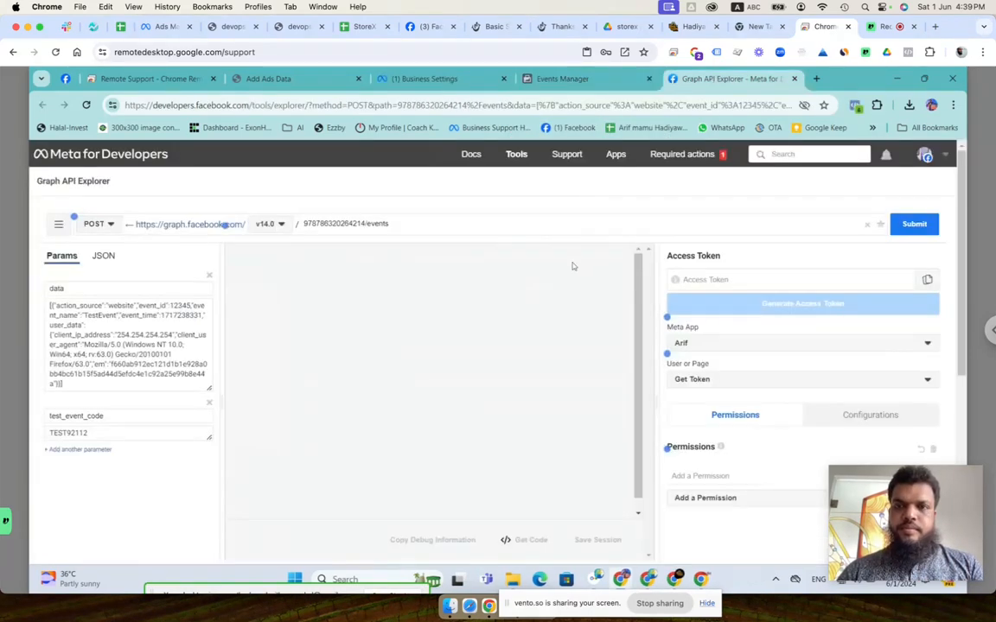
{"action": "right_click", "coordinate": [713, 285]}
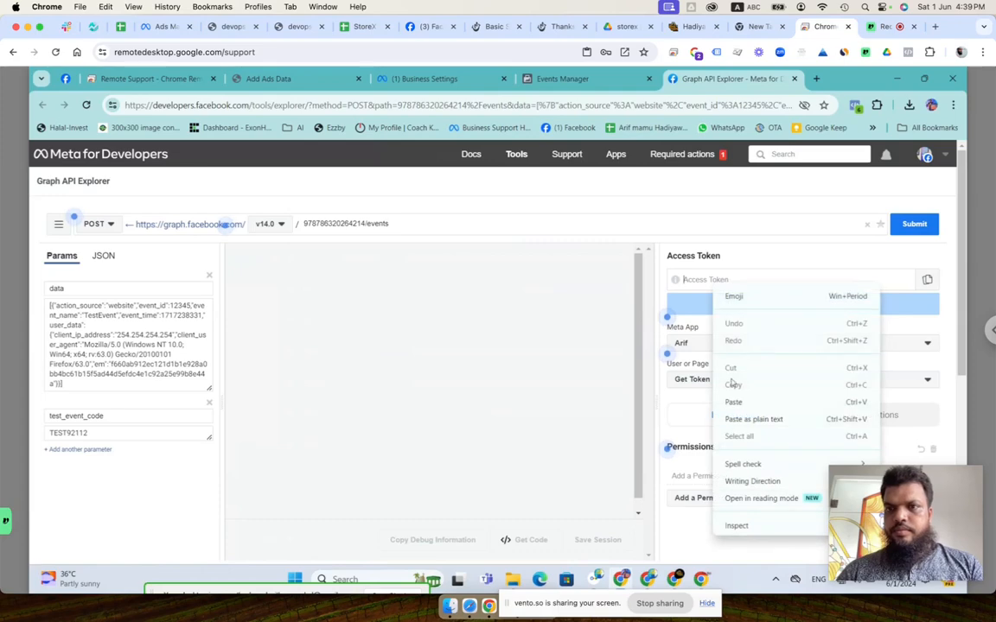
{"action": "left_click", "coordinate": [733, 402]}
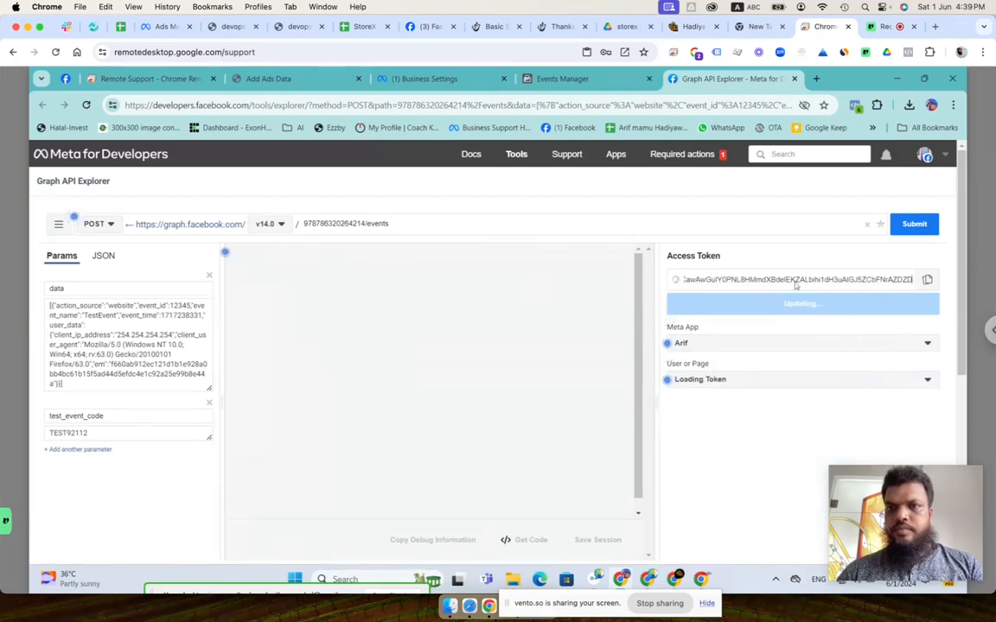
{"action": "left_click", "coordinate": [915, 226]}
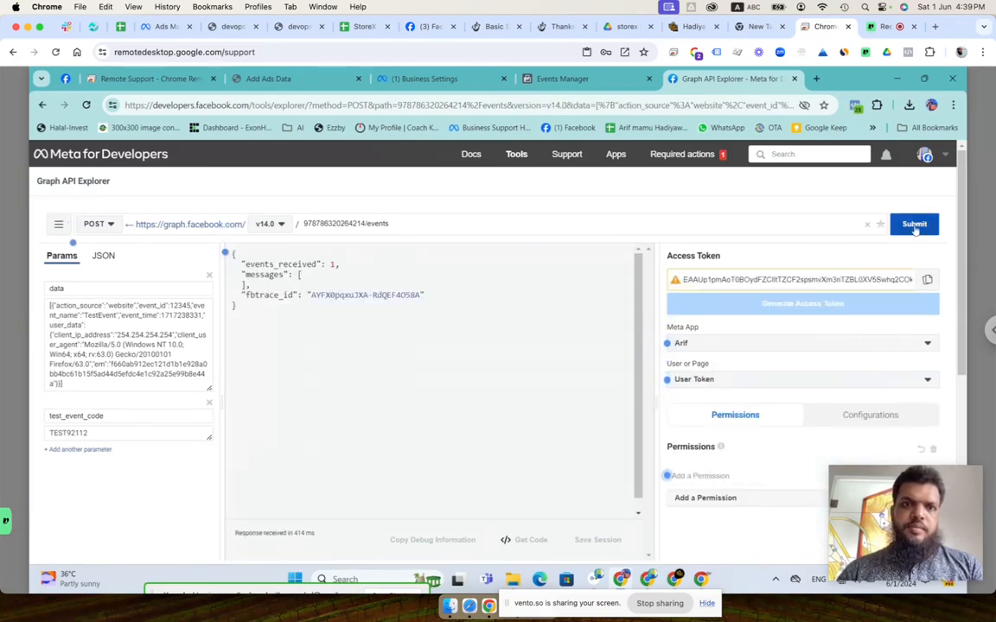
{"action": "left_click", "coordinate": [914, 227]}
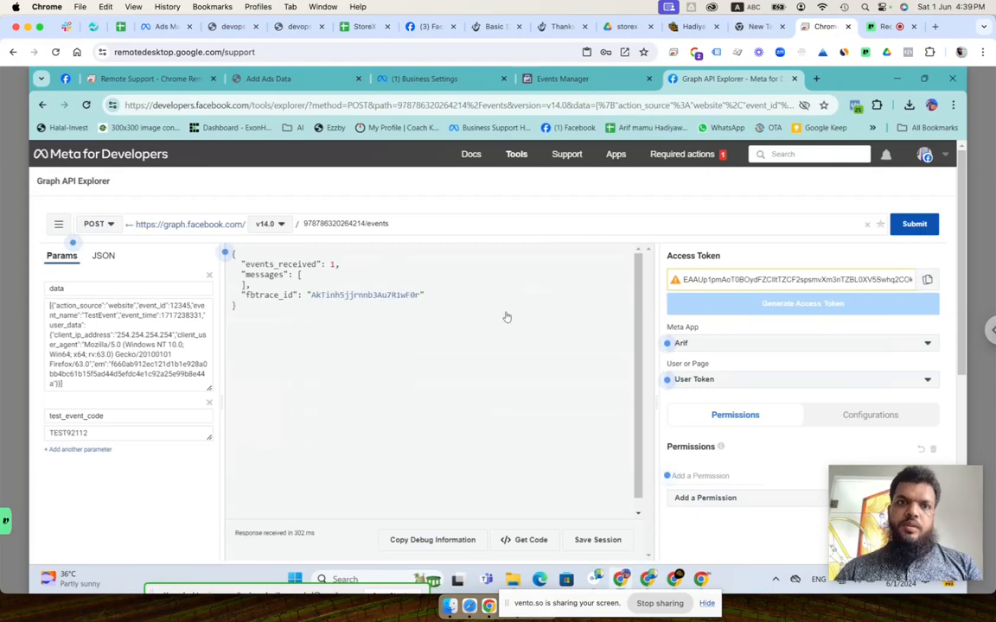
Return to the dataset's test events in Events Manager and expand the second received TestEvent entry to examine its details.
{"action": "left_click", "coordinate": [583, 83]}
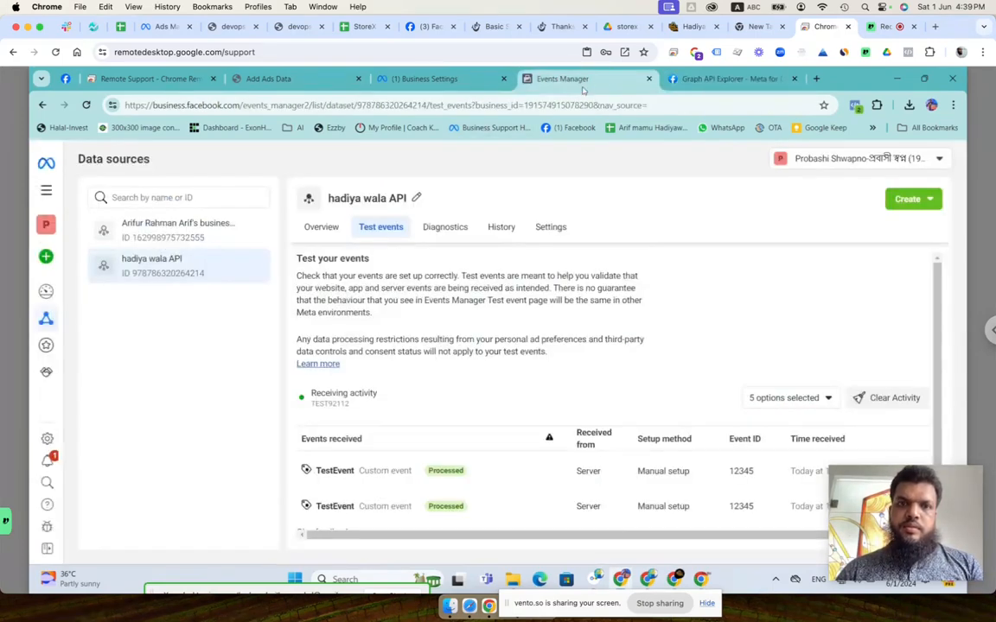
{"action": "scroll", "coordinate": [489, 333], "scroll_direction": "down", "scroll_amount": 1}
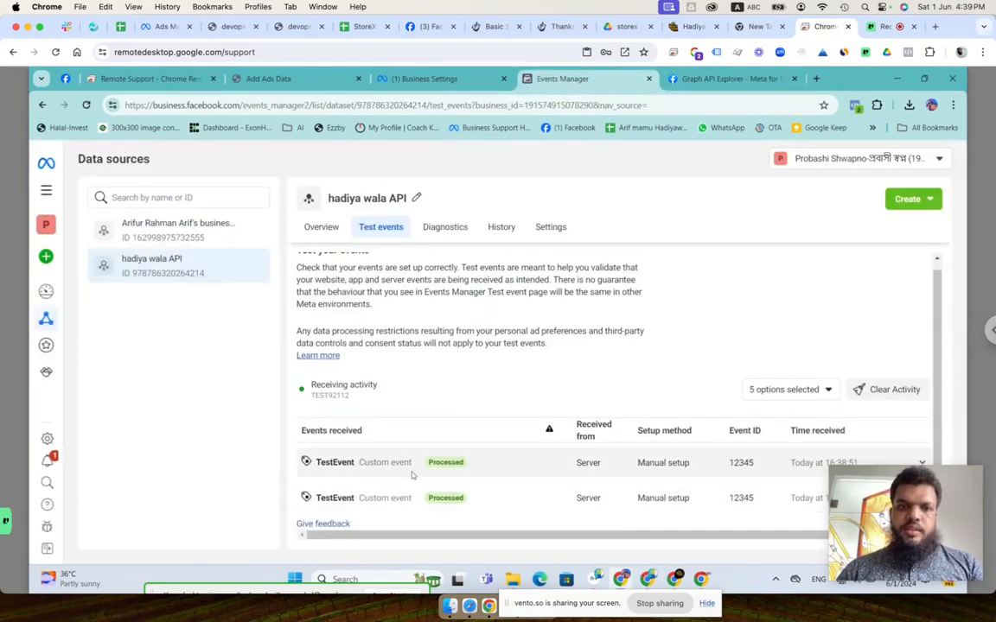
{"action": "scroll", "coordinate": [411, 480], "scroll_direction": "down", "scroll_amount": 1}
{"action": "left_click", "coordinate": [478, 463]}
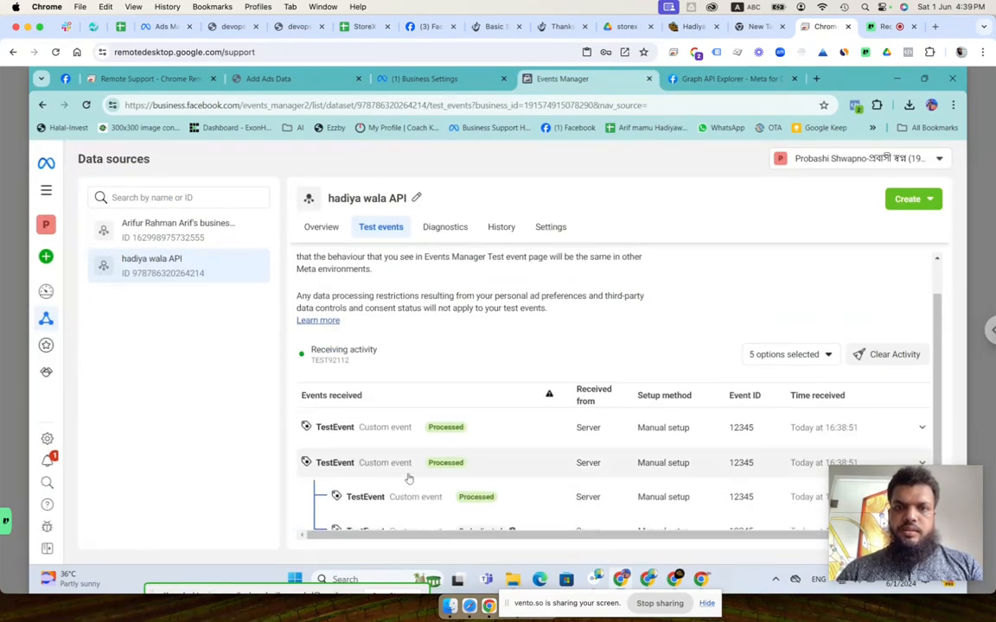